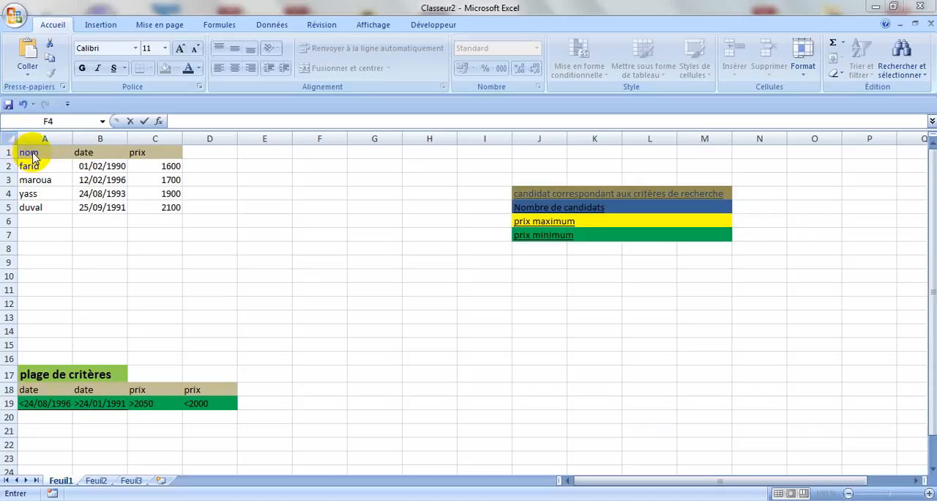
# - Sort the table A1:C5 by the nom column on values, in order De Z à A
pyautogui.click(33, 154)
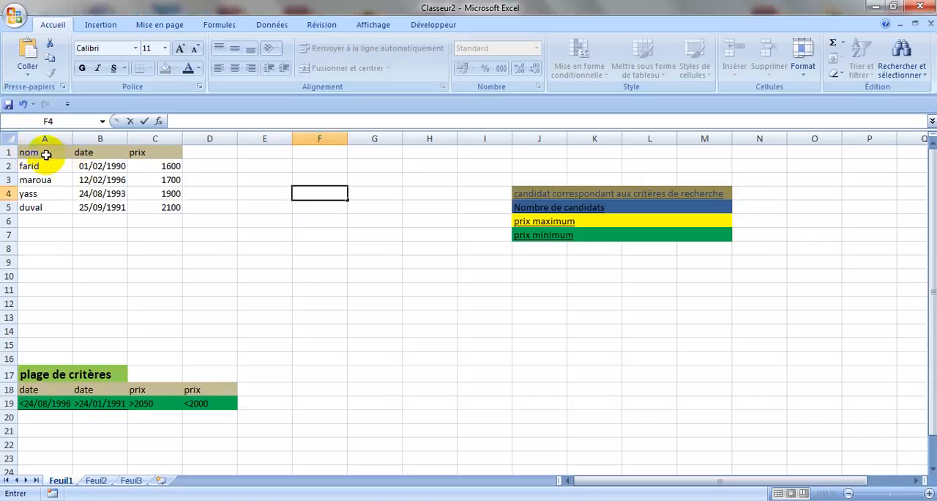
pyautogui.moveTo(46, 154); pyautogui.dragTo(151, 203)
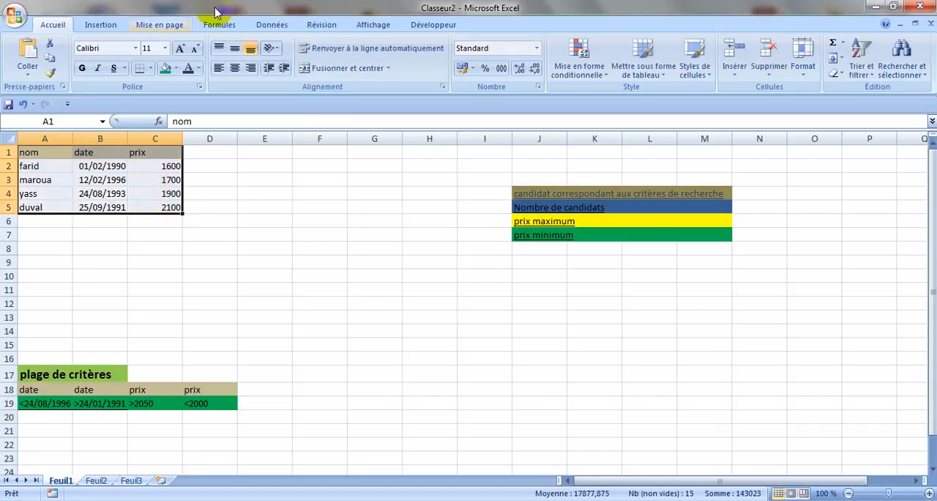
pyautogui.click(272, 26)
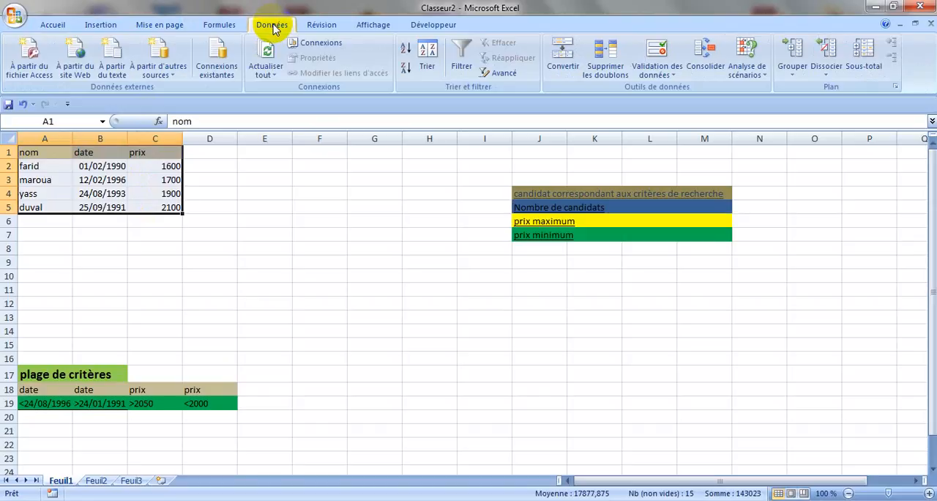
pyautogui.click(428, 57)
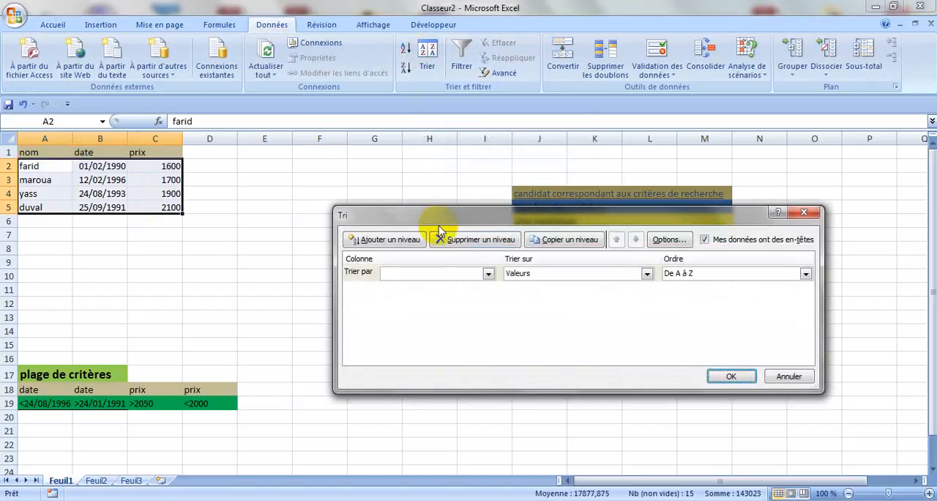
pyautogui.doubleClick(484, 275)
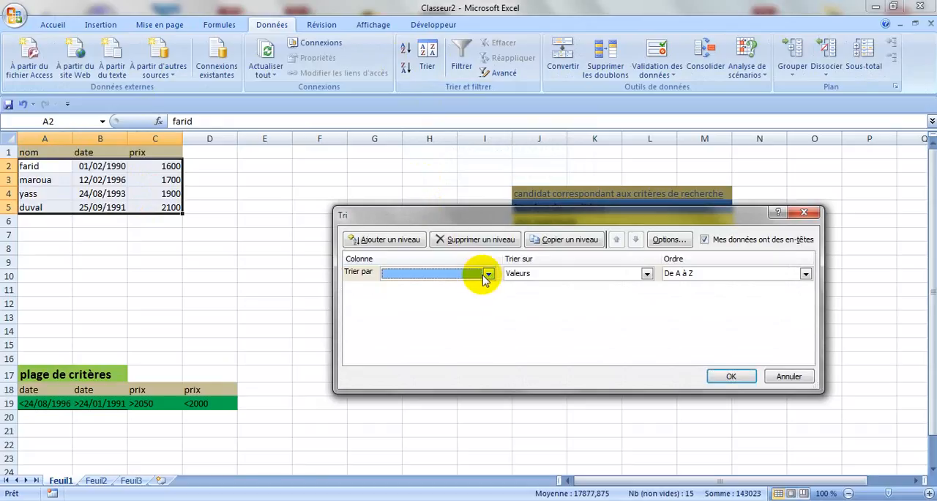
pyautogui.doubleClick(484, 276)
pyautogui.click(489, 275)
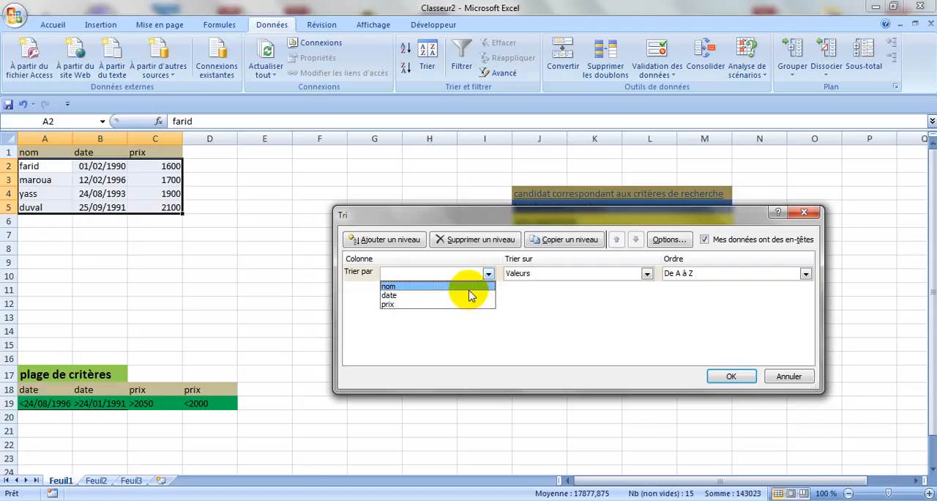
pyautogui.click(468, 288)
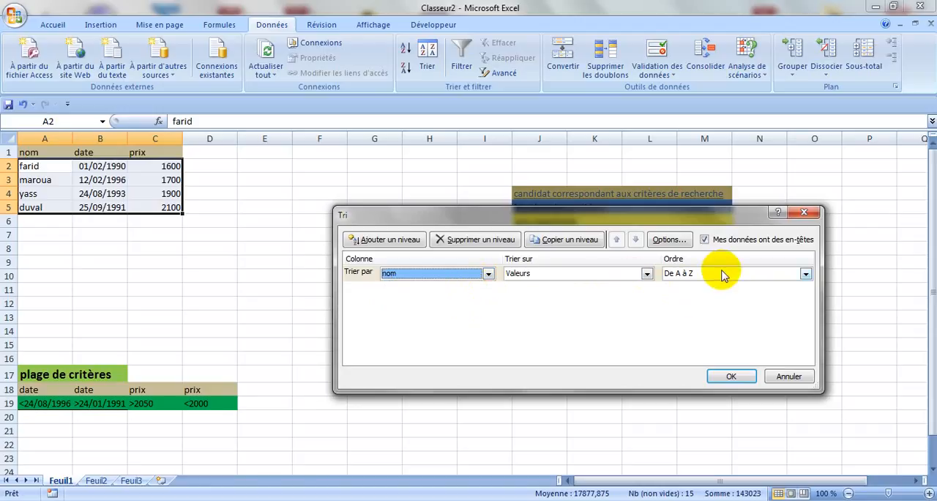
pyautogui.click(806, 273)
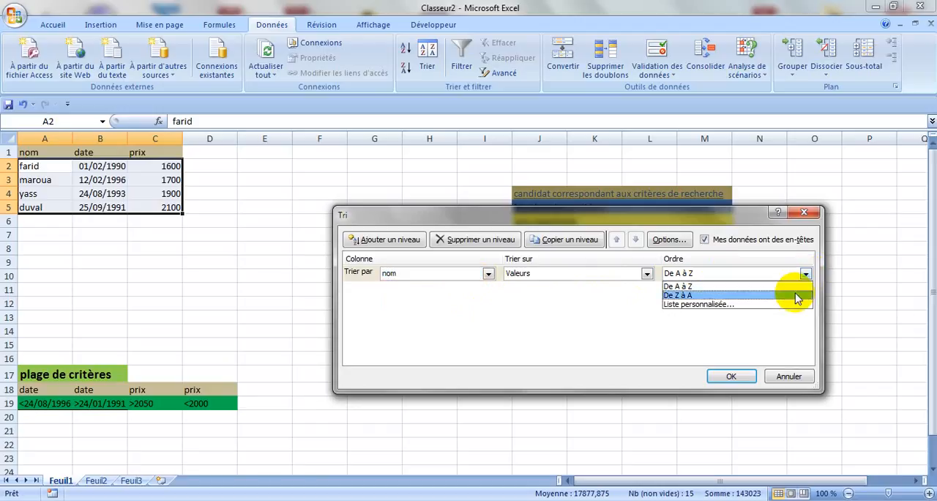
pyautogui.click(797, 296)
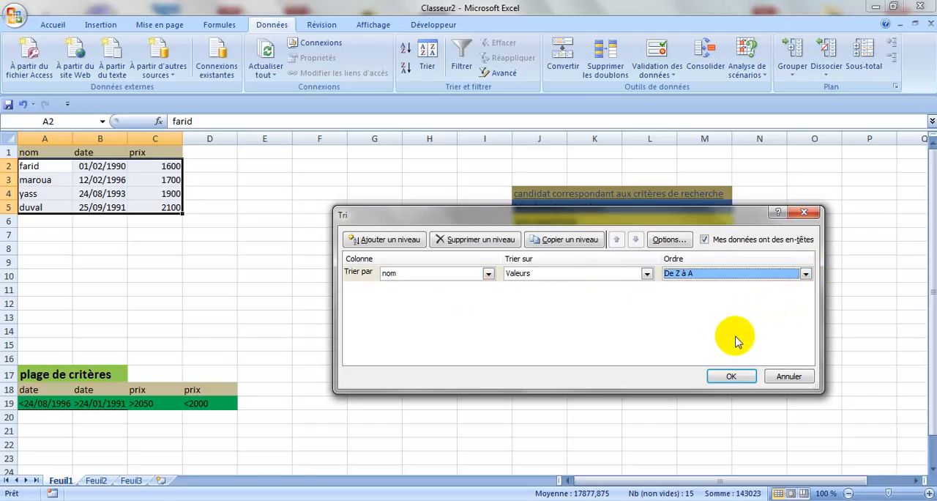
pyautogui.click(733, 375)
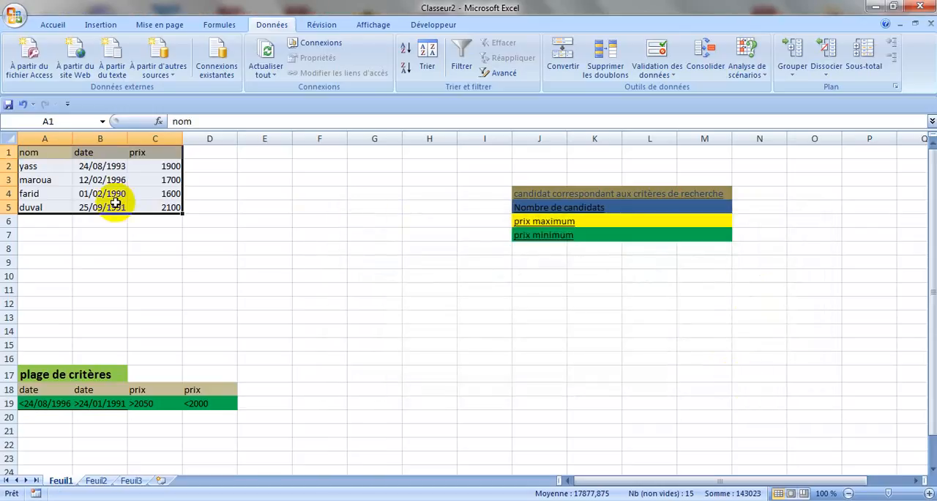
# - Sort the table A1:C5 by the nom column in order De A à Z
pyautogui.click(37, 166)
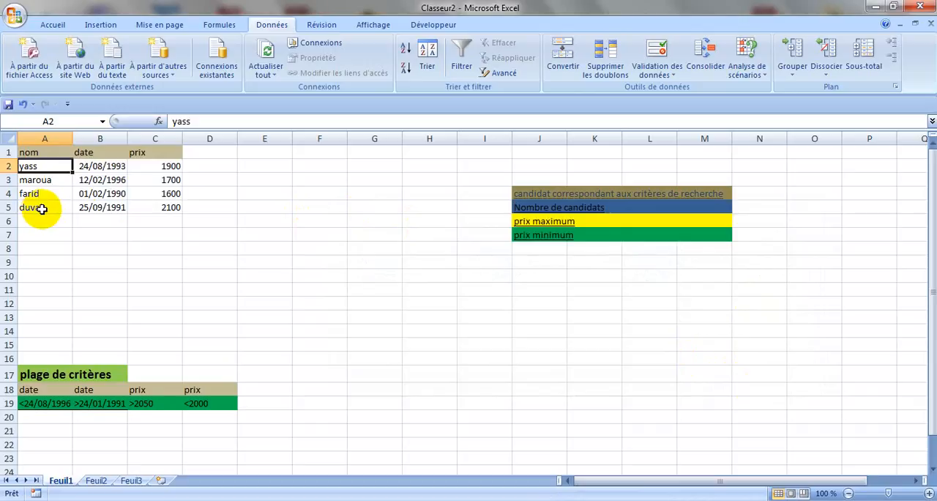
pyautogui.moveTo(56, 169); pyautogui.dragTo(104, 179)
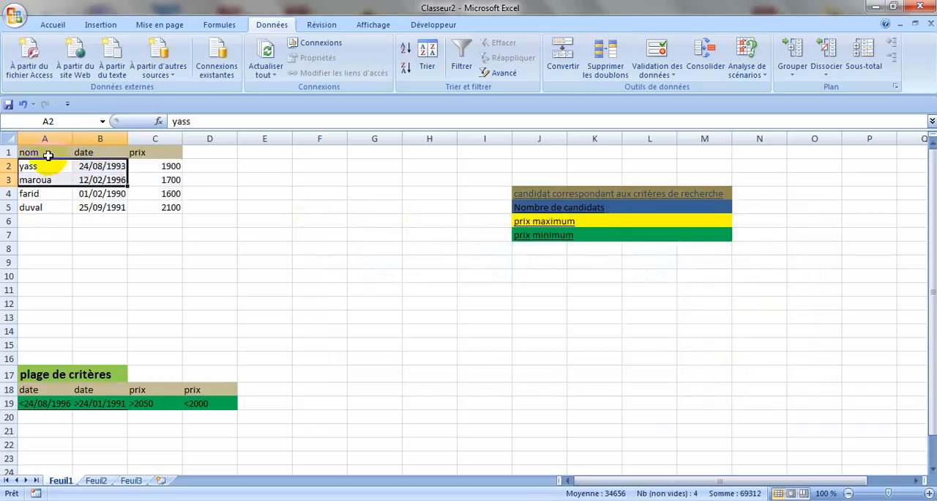
pyautogui.moveTo(51, 153); pyautogui.dragTo(157, 211)
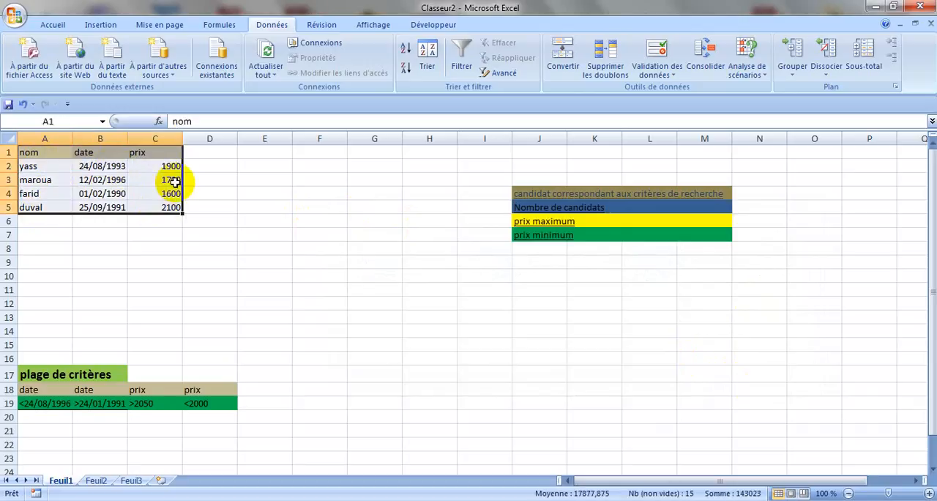
pyautogui.click(429, 59)
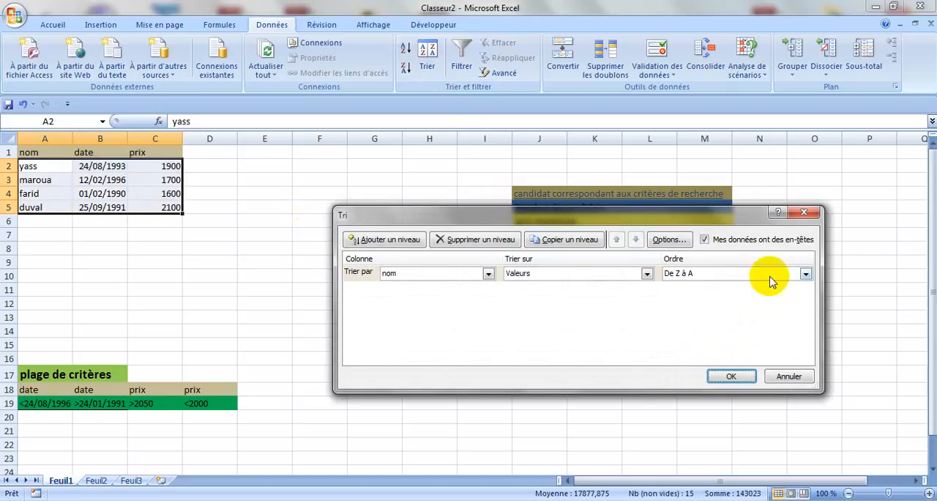
pyautogui.click(806, 274)
pyautogui.click(787, 287)
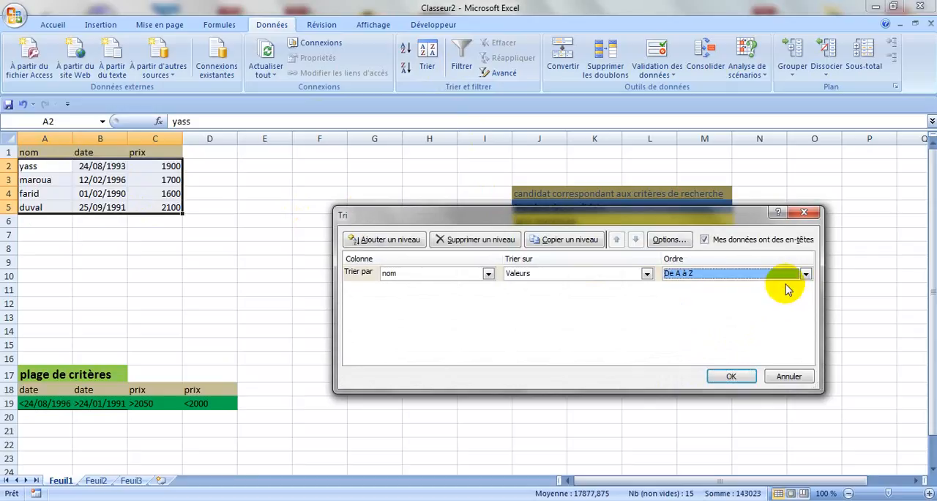
pyautogui.click(731, 376)
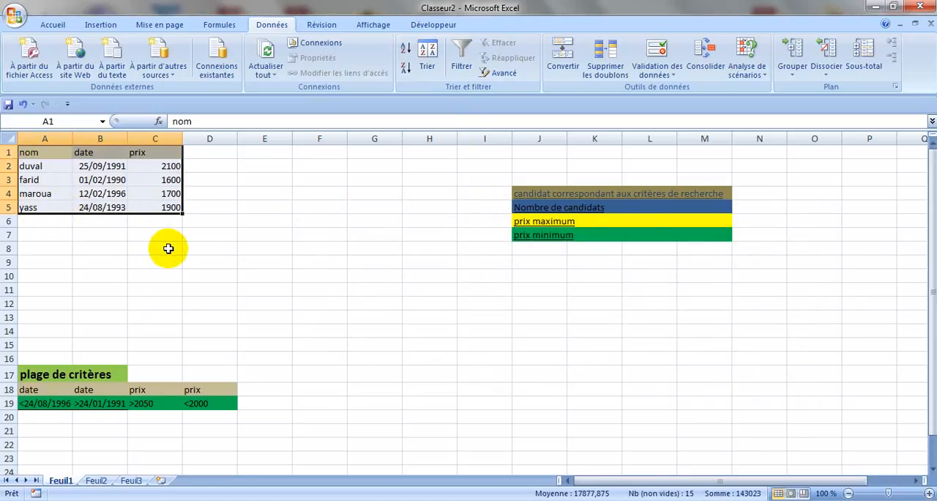
# - Sort the table A1:C5 by the prix column in order Du plus grand au plus petit
pyautogui.click(429, 57)
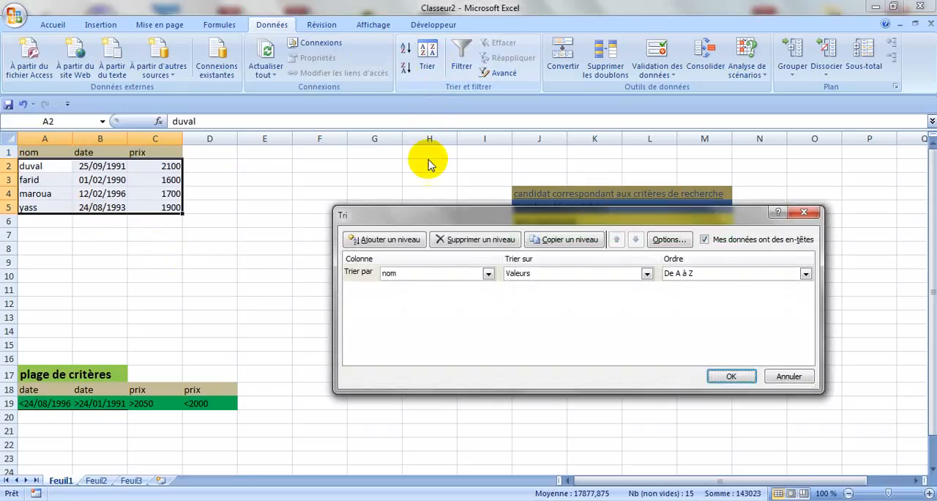
pyautogui.click(438, 273)
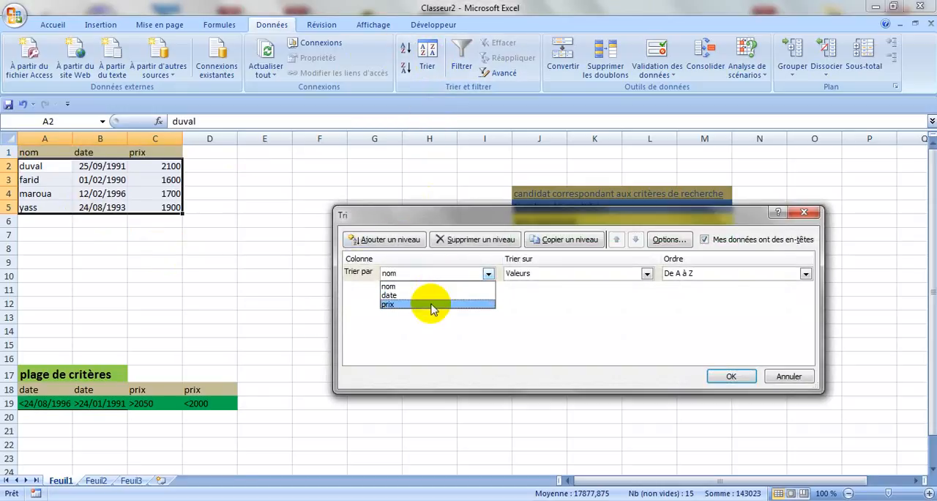
pyautogui.click(429, 305)
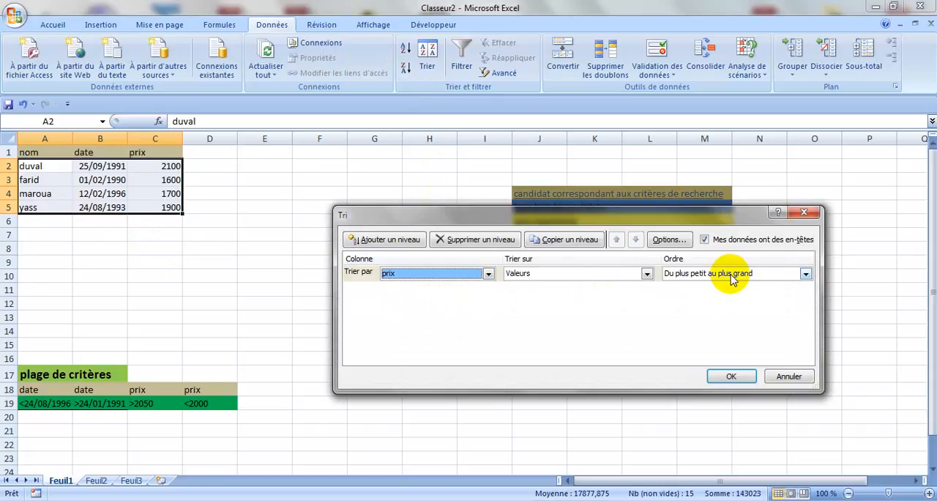
pyautogui.click(805, 274)
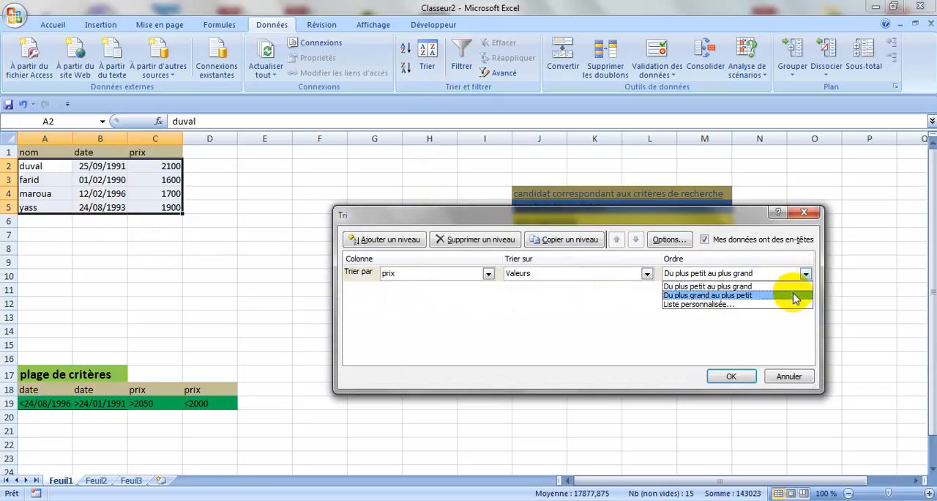
pyautogui.click(796, 295)
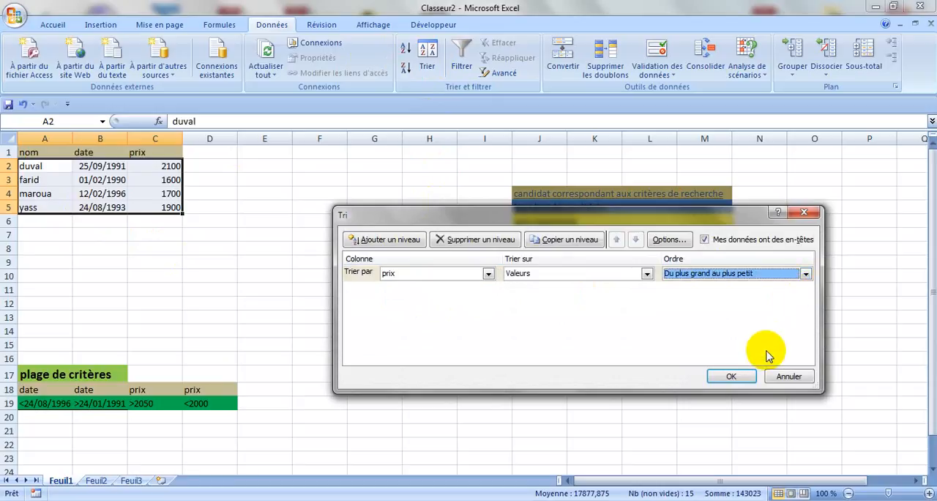
pyautogui.click(732, 377)
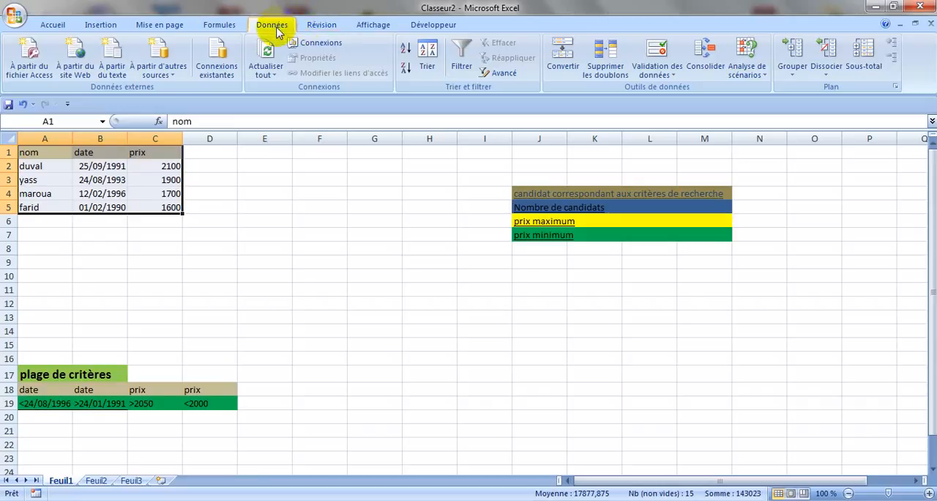
# - Apply an in-place advanced filter to A1:C5 using the prix >2050 criteria in C18:C19
pyautogui.click(490, 76)
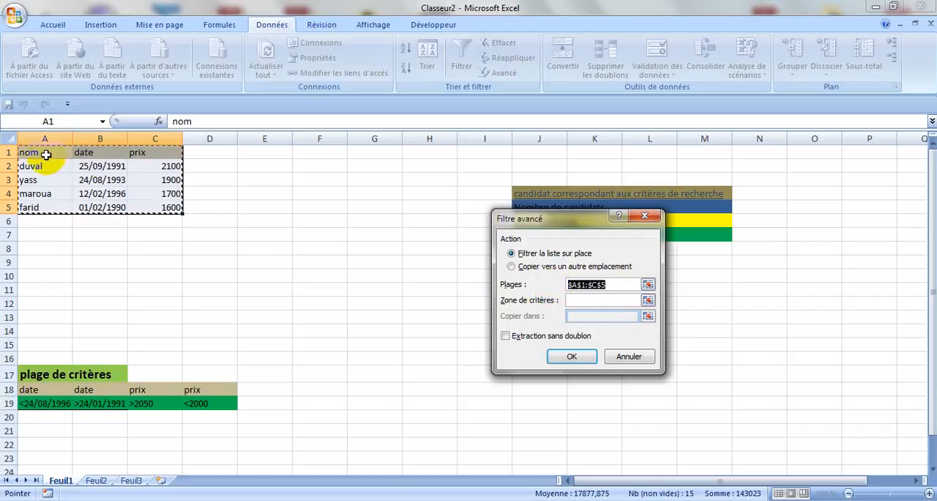
pyautogui.click(630, 301)
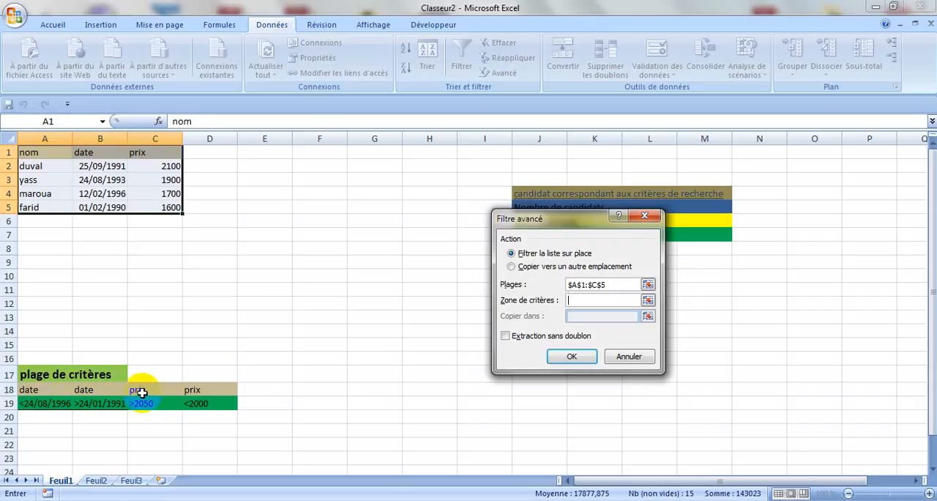
pyautogui.moveTo(136, 392); pyautogui.dragTo(162, 408)
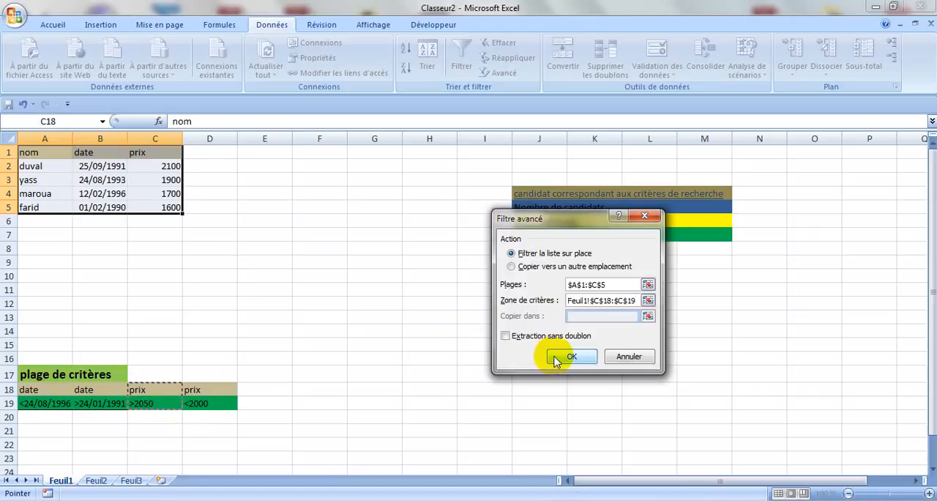
pyautogui.click(555, 359)
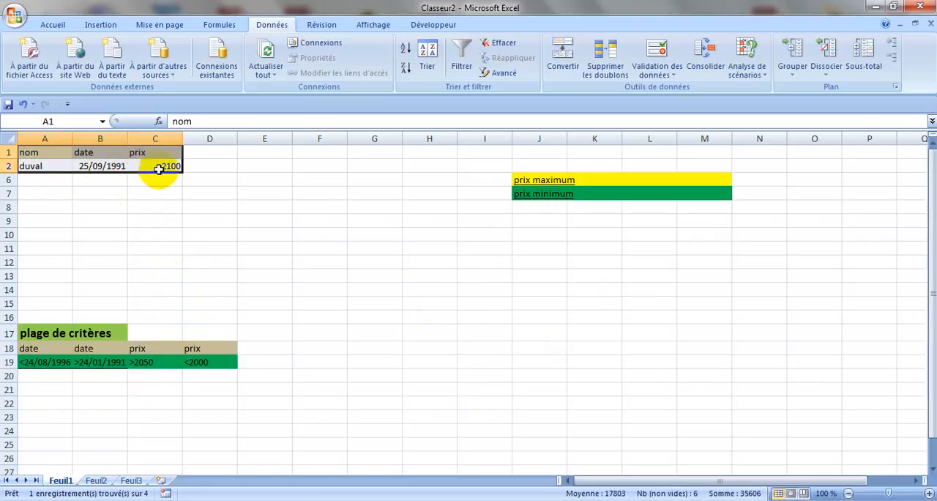
# - Undo the advanced filter and the descending prix sort
pyautogui.click(23, 103)
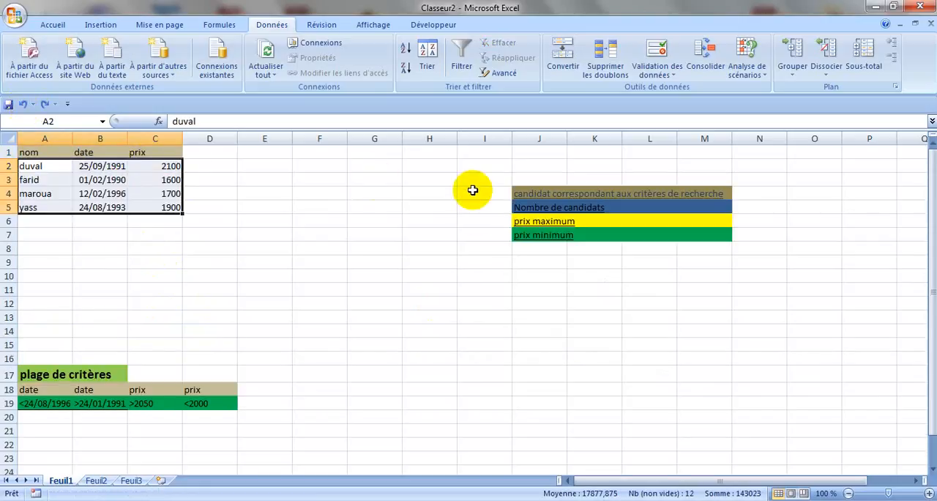
pyautogui.click(494, 72)
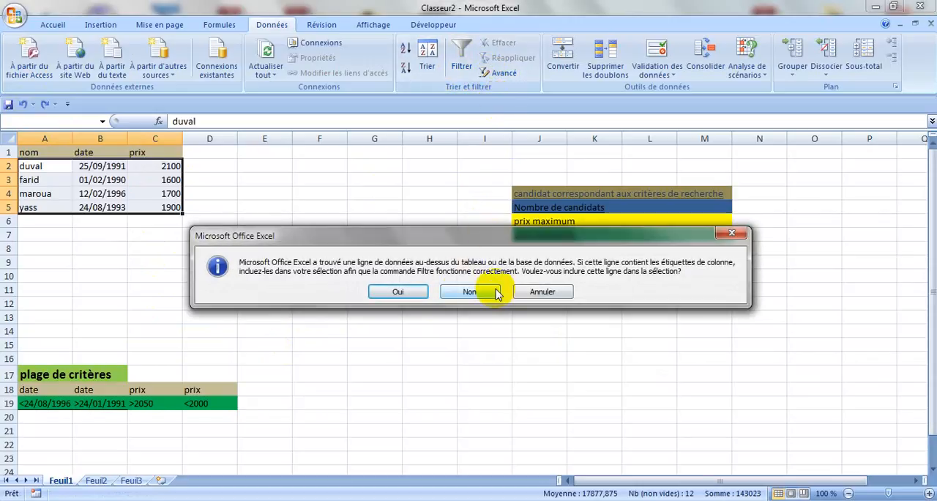
pyautogui.click(536, 291)
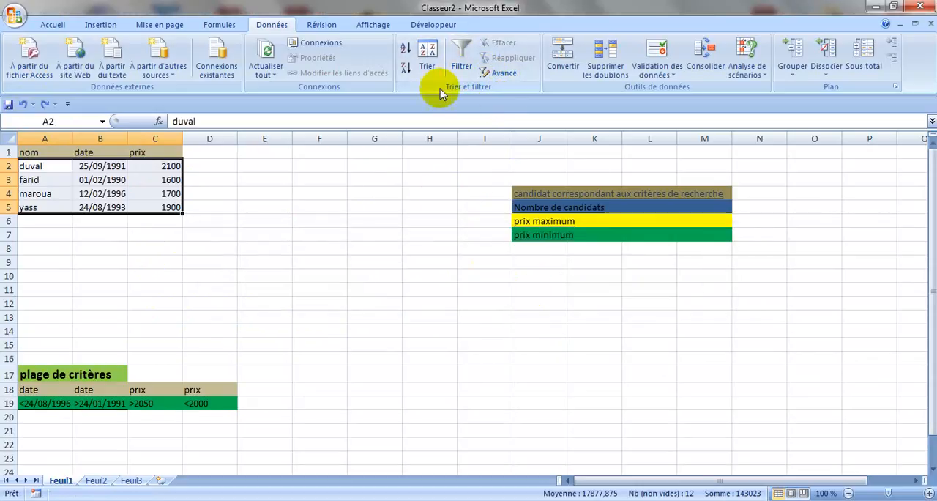
# - Apply an in-place advanced filter to A1:C5 using the prix <2000 criteria in D18:D19, and undo it
pyautogui.click(232, 261)
pyautogui.click(54, 155)
pyautogui.moveTo(54, 154); pyautogui.dragTo(172, 206)
pyautogui.click(498, 74)
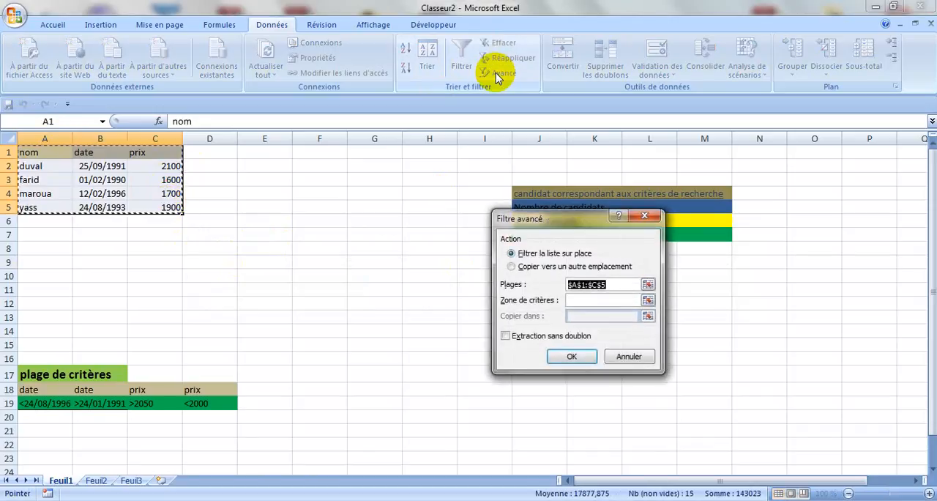
pyautogui.click(586, 299)
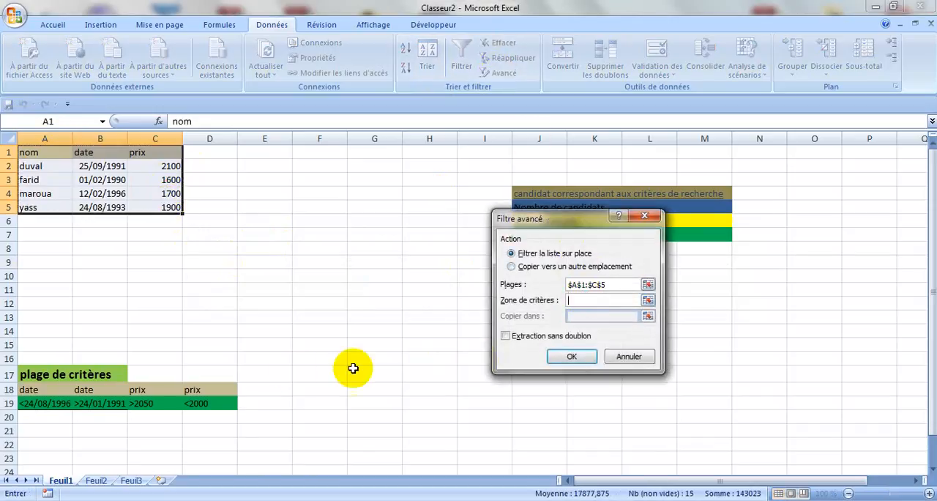
pyautogui.moveTo(212, 390); pyautogui.dragTo(218, 403)
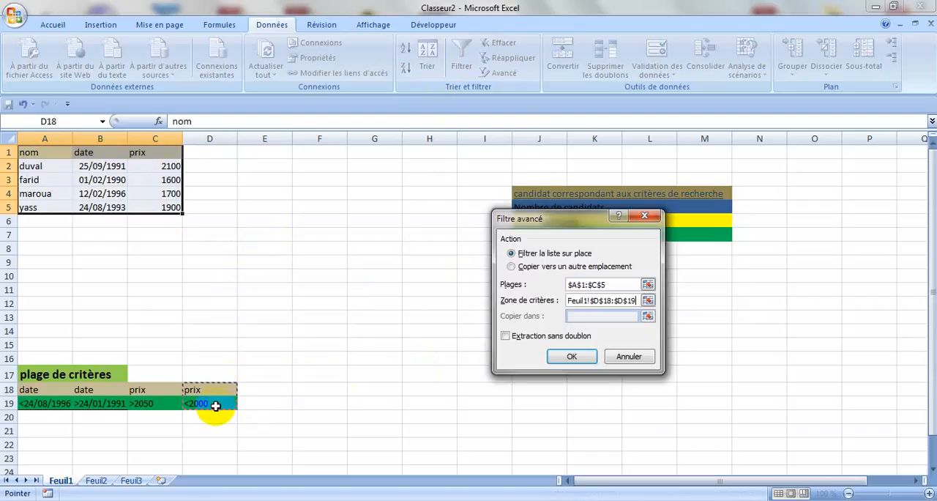
pyautogui.click(572, 357)
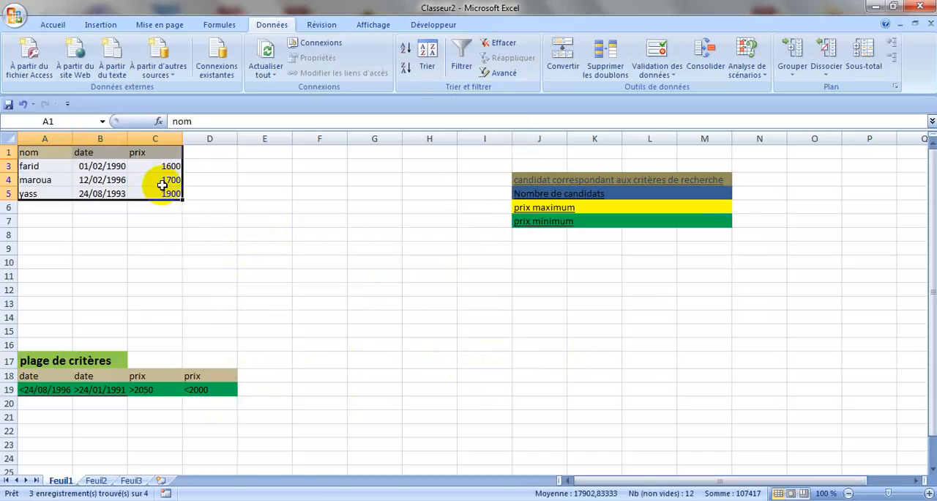
pyautogui.click(24, 104)
# - Bring up the on-screen keyboard (Clavier visuel) and begin a BDLIRE formula in cell N4
pyautogui.click(763, 194)
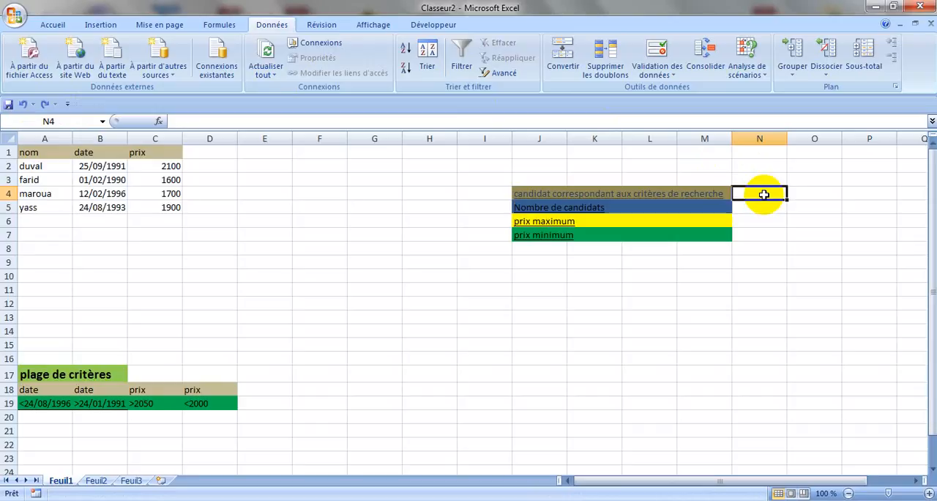
pyautogui.write('=')
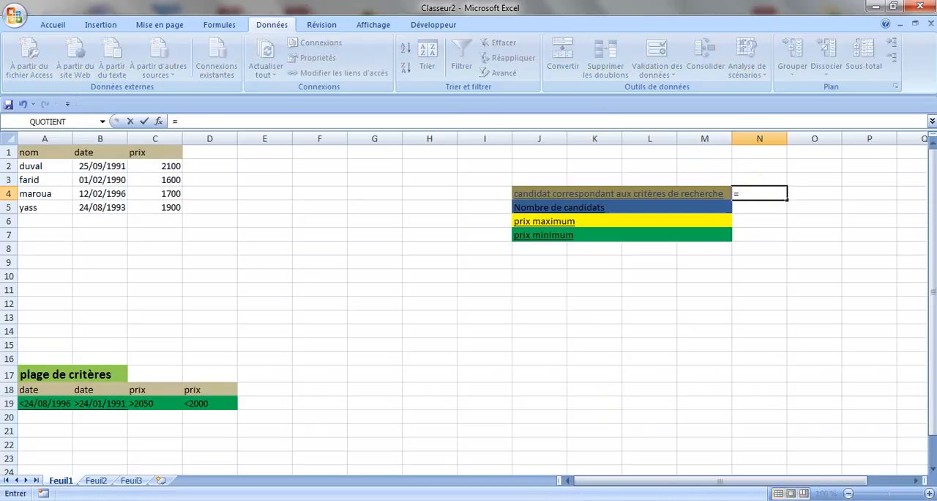
pyautogui.moveTo(232, 500)
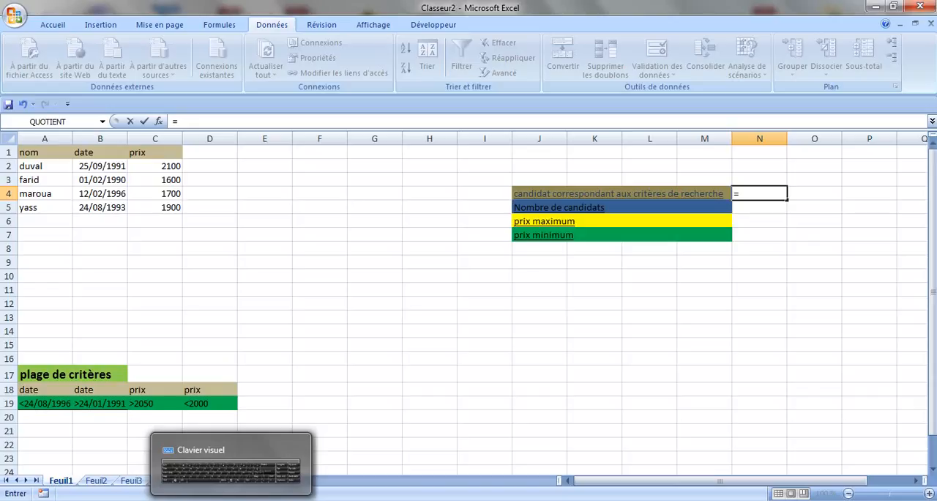
pyautogui.click(232, 500)
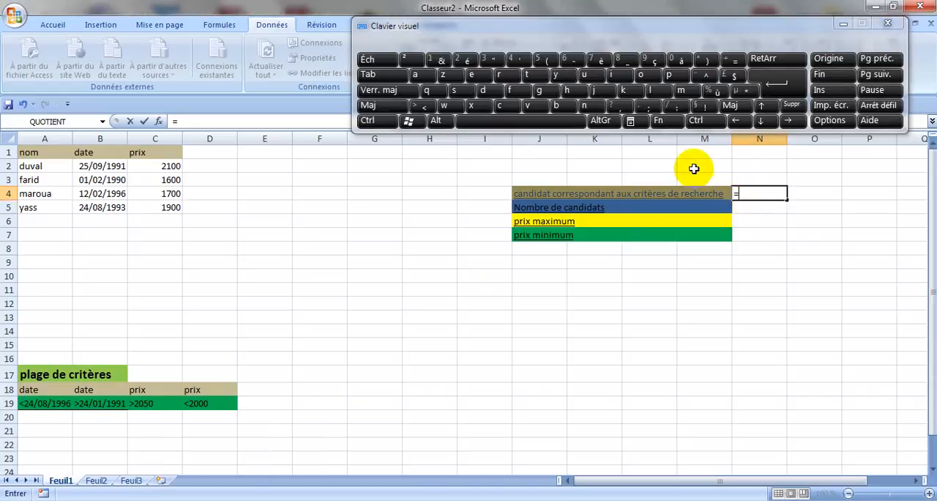
pyautogui.click(584, 121)
pyautogui.click(755, 191)
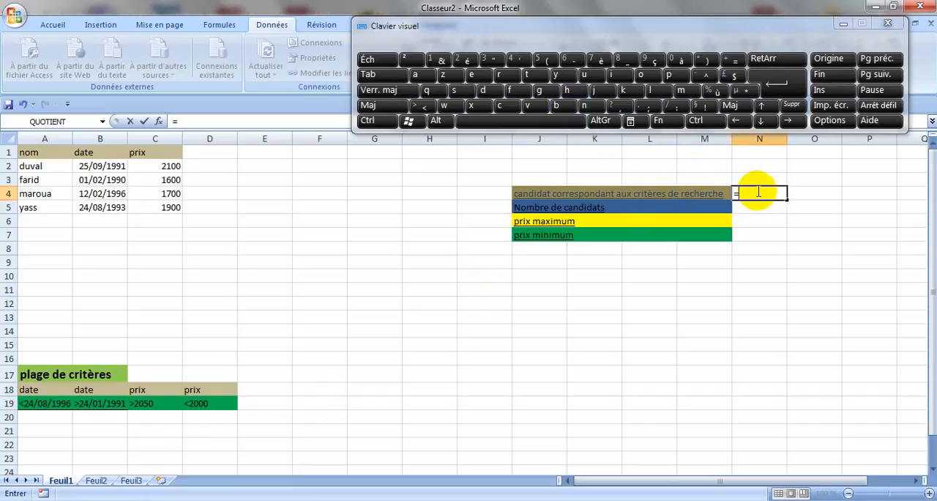
pyautogui.click(567, 106)
pyautogui.write('dli')
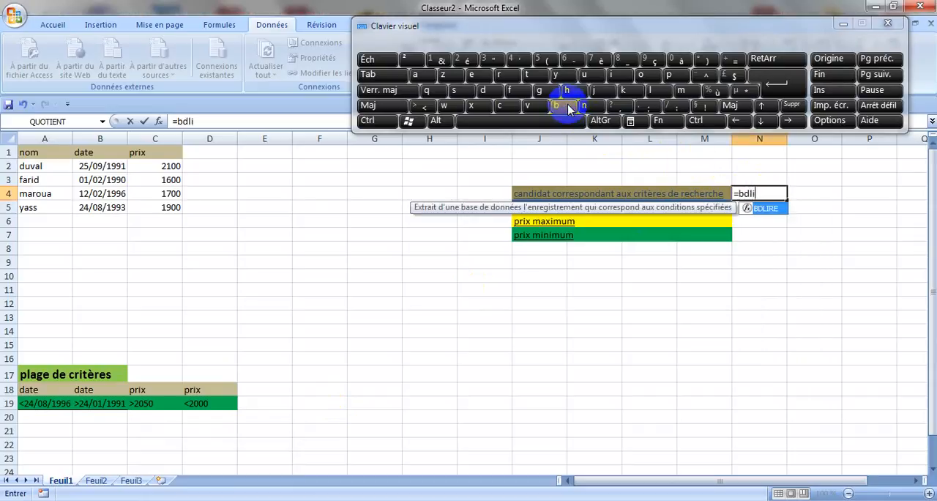
pyautogui.doubleClick(764, 208)
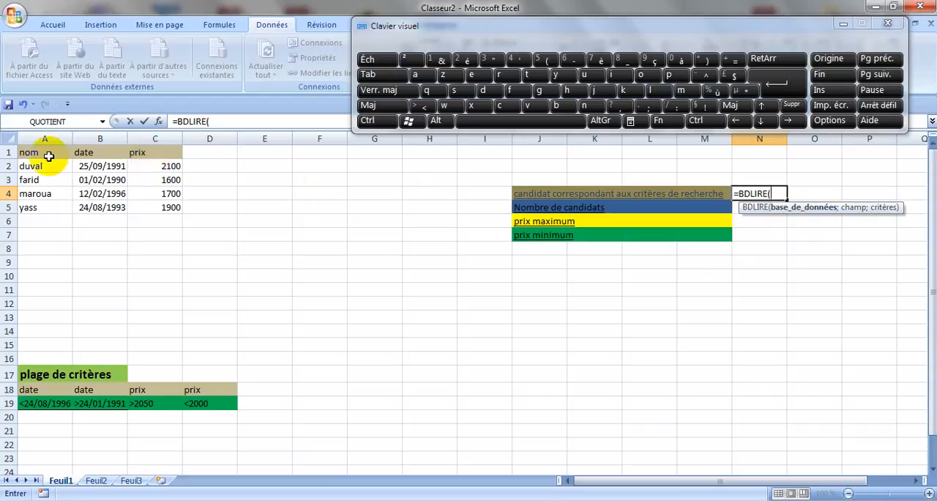
# - Set the table range A1:C5 as the database argument of the BDLIRE formula in N4
pyautogui.moveTo(34, 148); pyautogui.dragTo(161, 211)
pyautogui.click(161, 211)
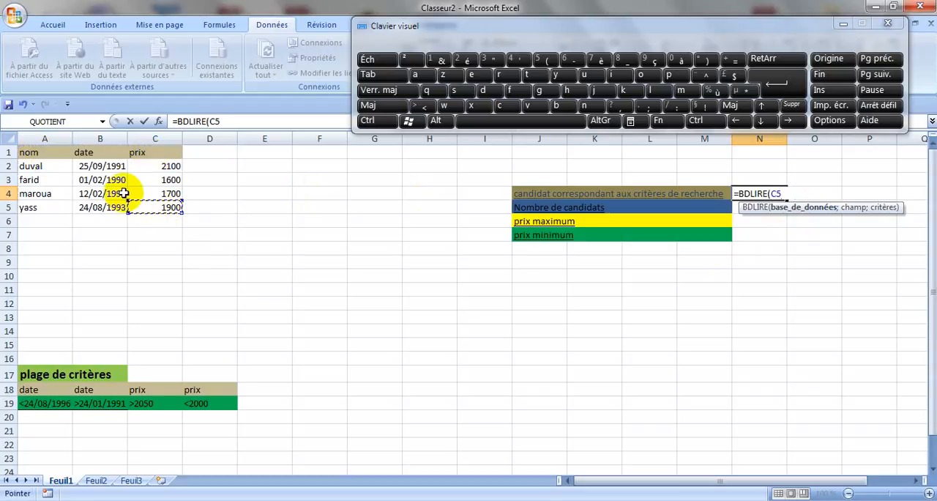
pyautogui.moveTo(42, 150); pyautogui.dragTo(162, 206)
pyautogui.click(163, 206)
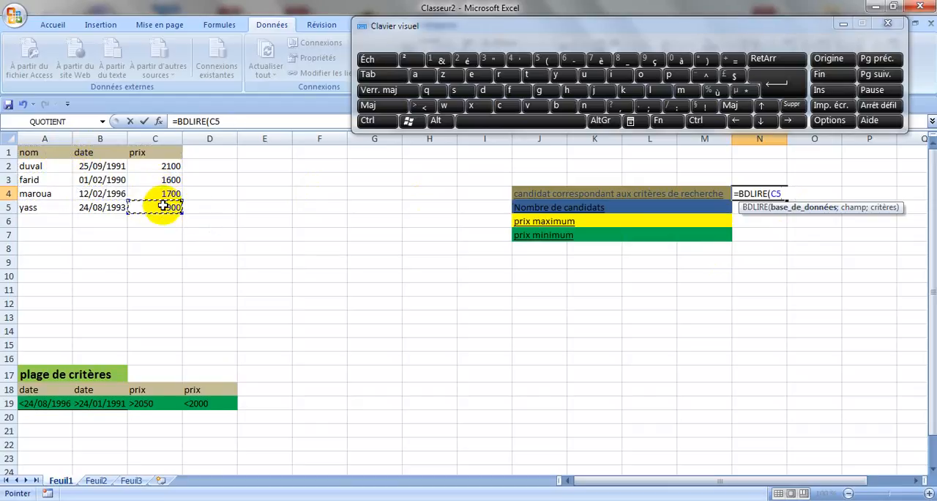
pyautogui.moveTo(46, 151); pyautogui.dragTo(141, 205)
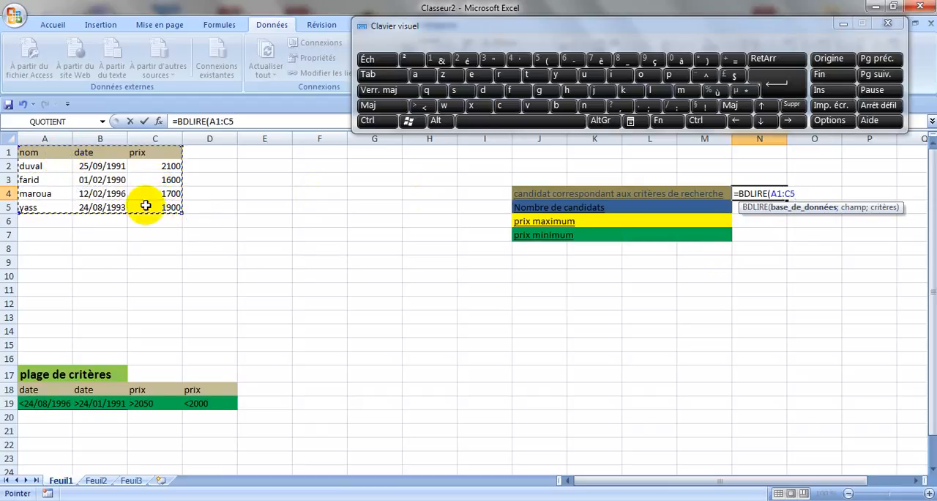
pyautogui.write(';')
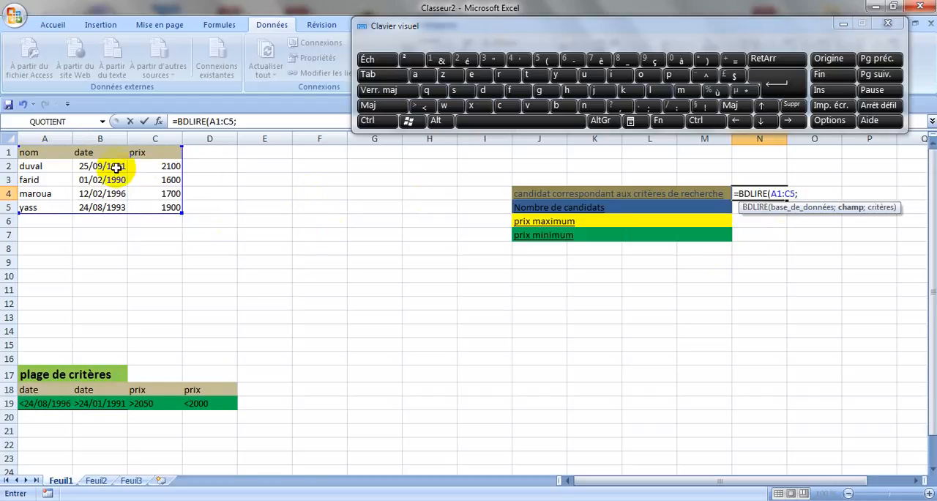
# - Complete the BDLIRE formula in N4 with A1 as the field and C18:C19 as the criteria
pyautogui.click(33, 152)
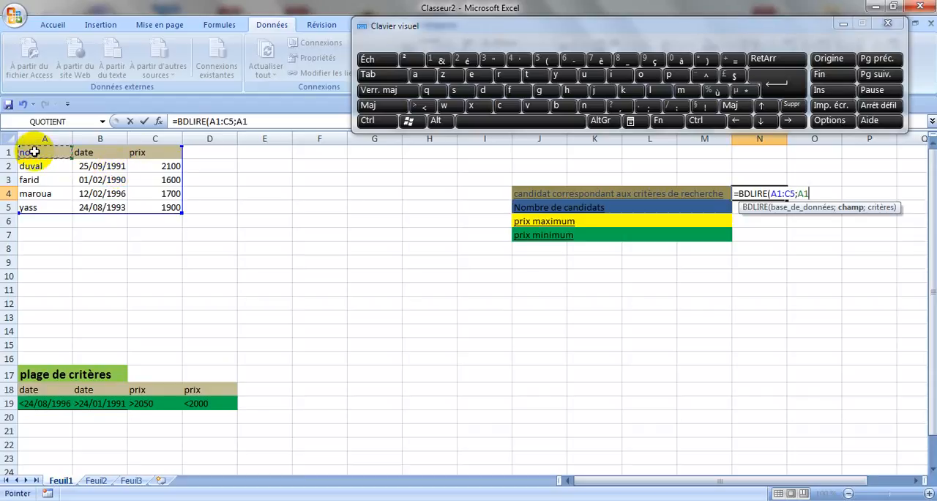
pyautogui.write(';')
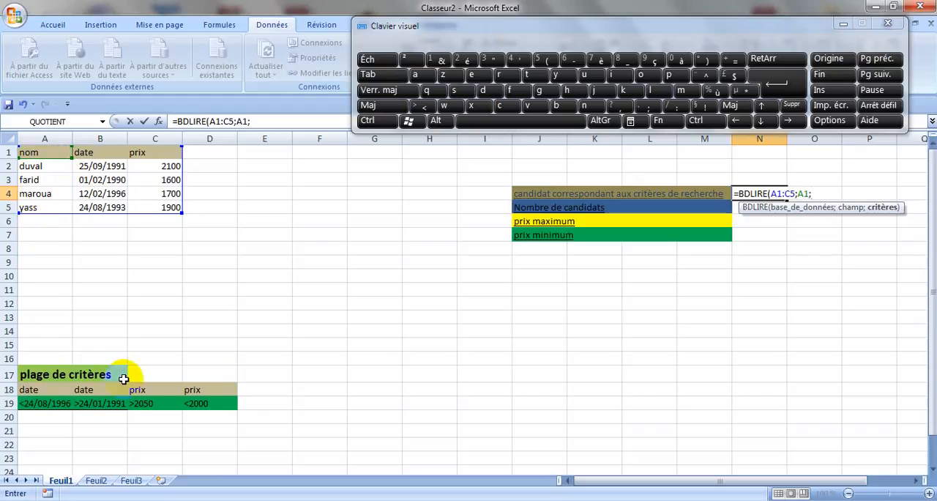
pyautogui.moveTo(138, 391); pyautogui.dragTo(154, 405)
pyautogui.click(147, 404)
pyautogui.write(';')
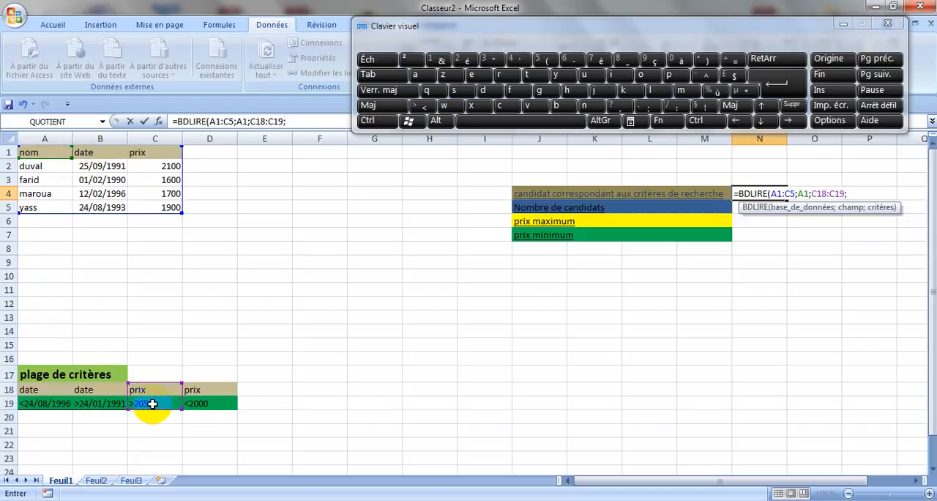
pyautogui.press('BackSpace')
pyautogui.write(')')
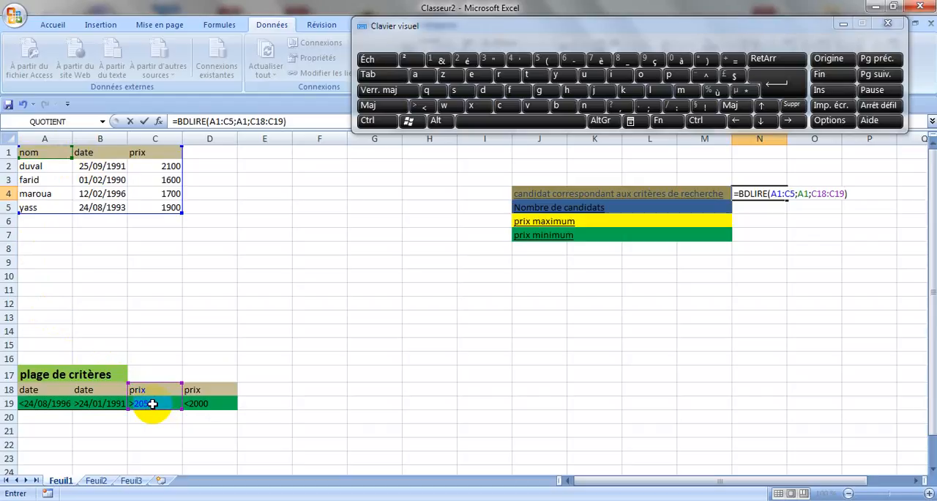
pyautogui.press('Return')
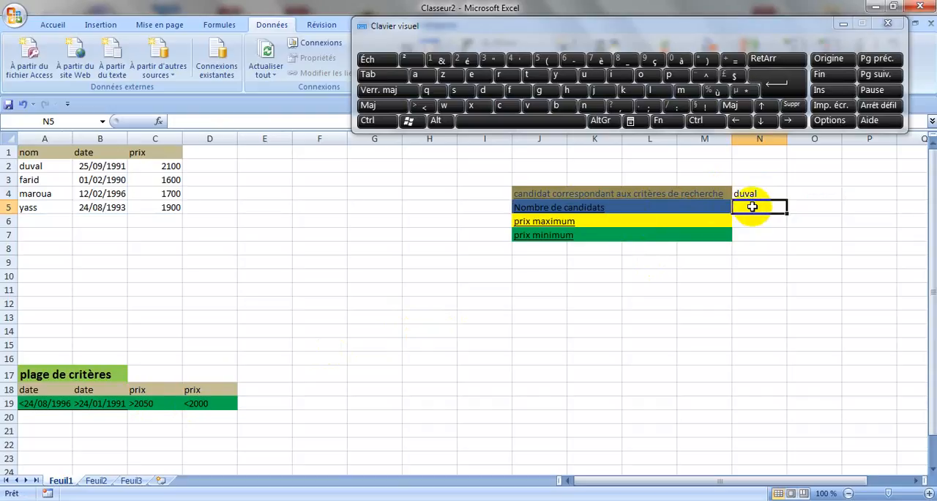
# - Begin a BDNB formula in N5, beside Nombre de candidats, with A1:C5 as its database argument
pyautogui.write('=')
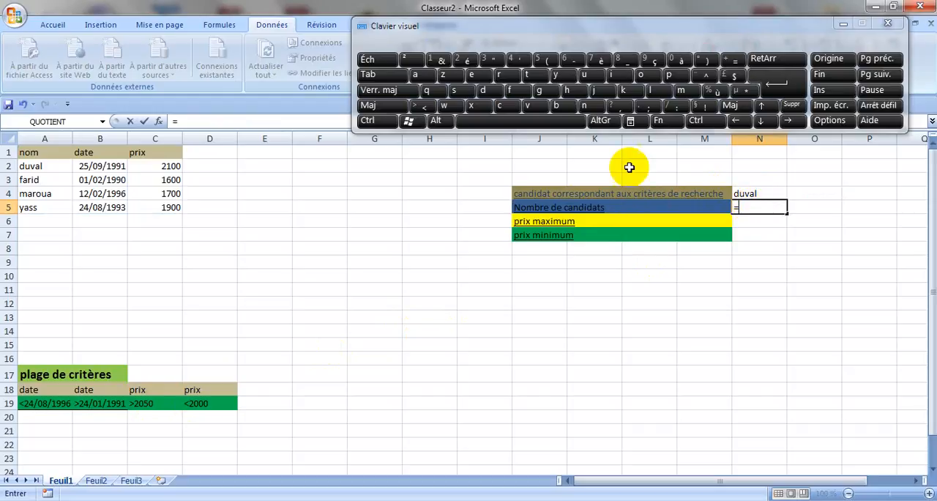
pyautogui.click(561, 107)
pyautogui.write('dn')
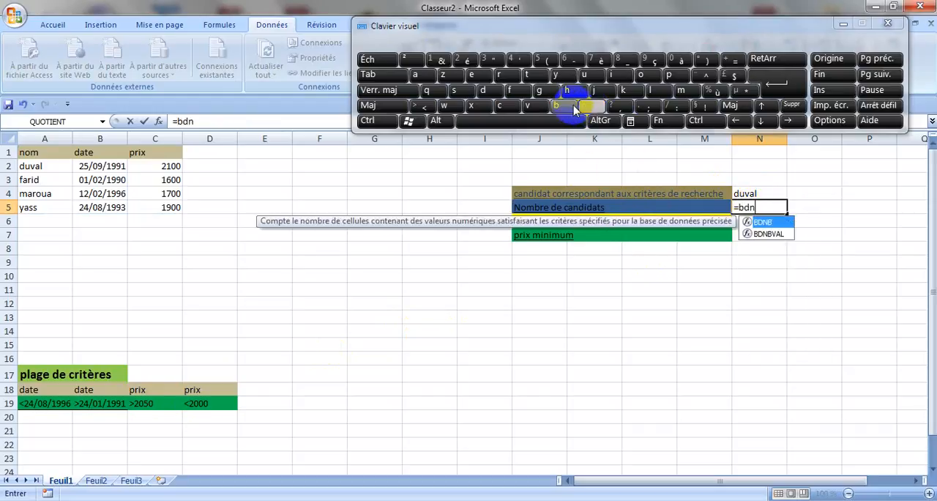
pyautogui.click(568, 107)
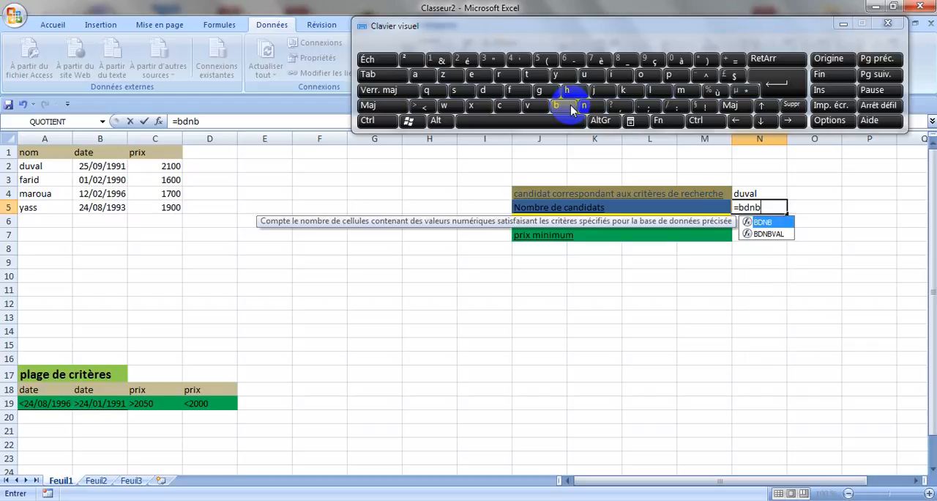
pyautogui.write('(')
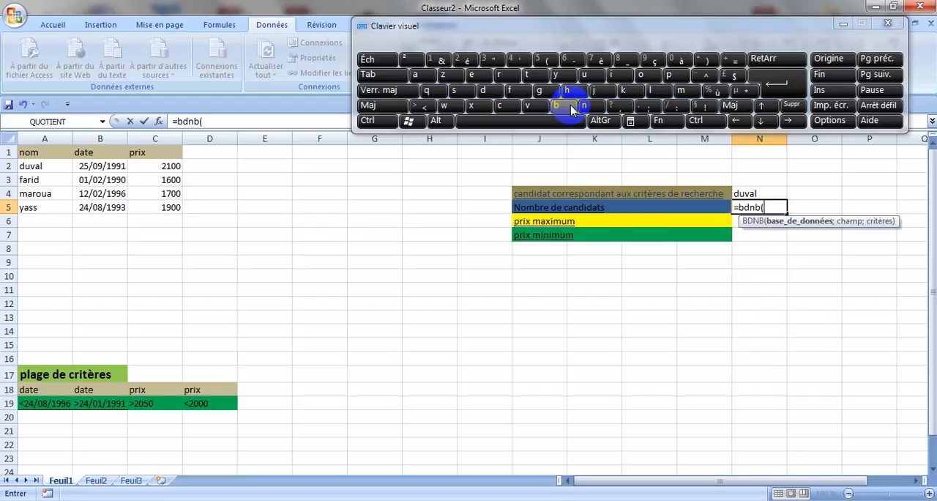
pyautogui.moveTo(67, 155); pyautogui.dragTo(156, 205)
pyautogui.click(156, 205)
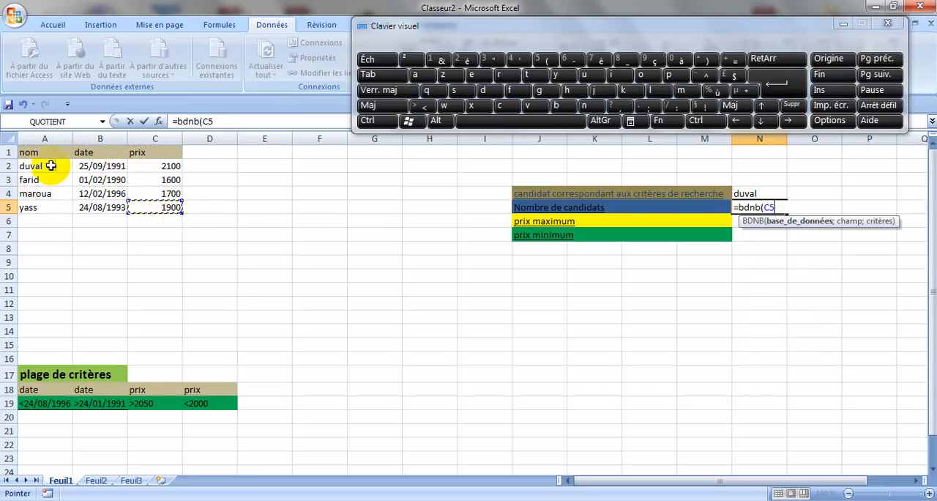
pyautogui.click(47, 153)
pyautogui.moveTo(46, 152); pyautogui.dragTo(157, 207)
pyautogui.write(';')
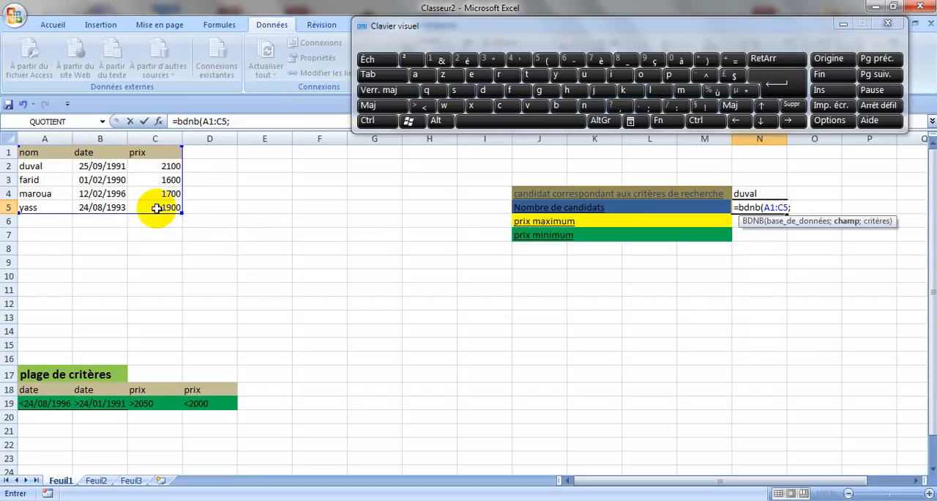
# - Complete the BDNB formula in N5 with C1 as the field and B18:B19 as the criteria
pyautogui.click(155, 155)
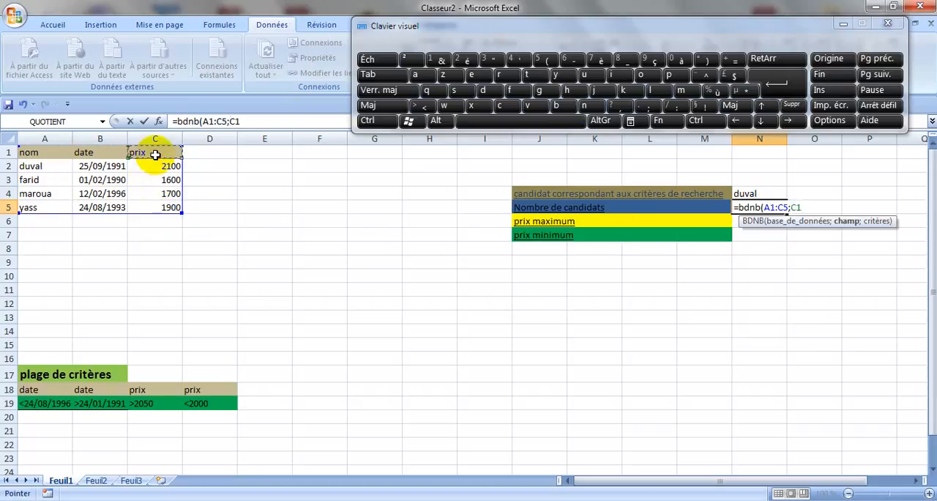
pyautogui.write(';')
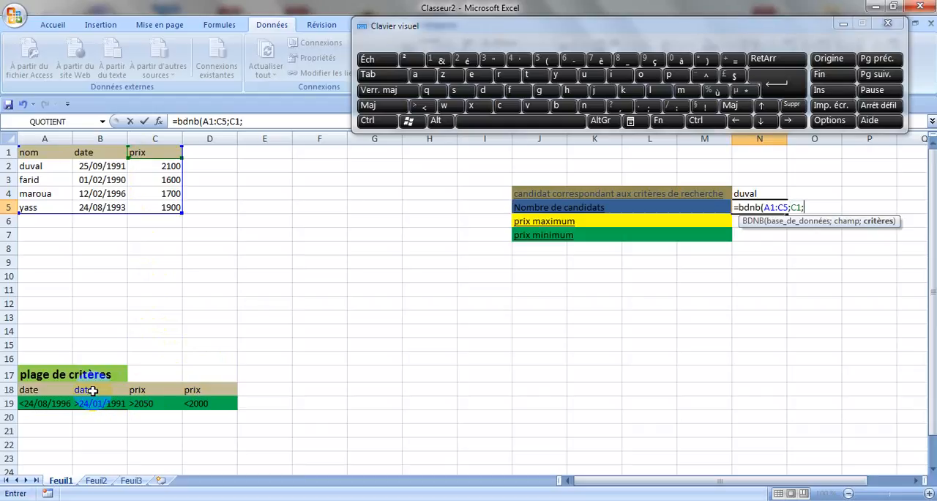
pyautogui.moveTo(93, 390); pyautogui.dragTo(93, 408)
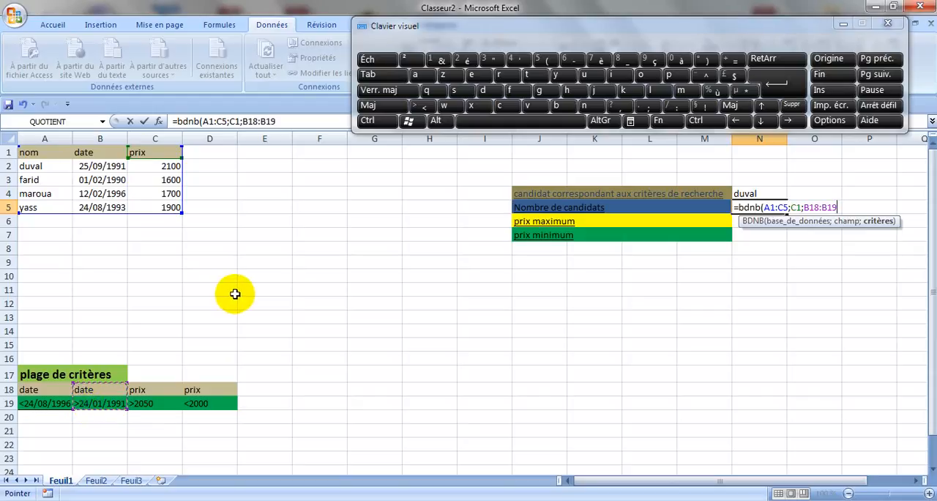
pyautogui.write(')')
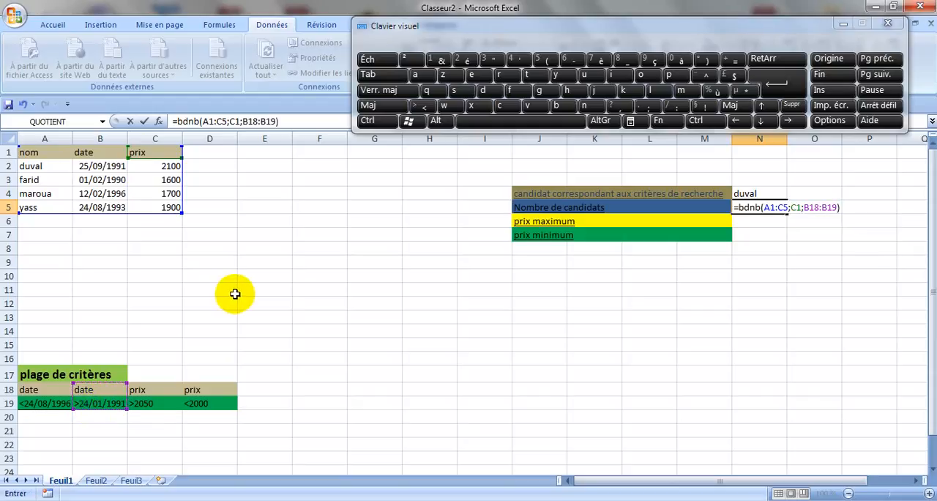
pyautogui.press('Return')
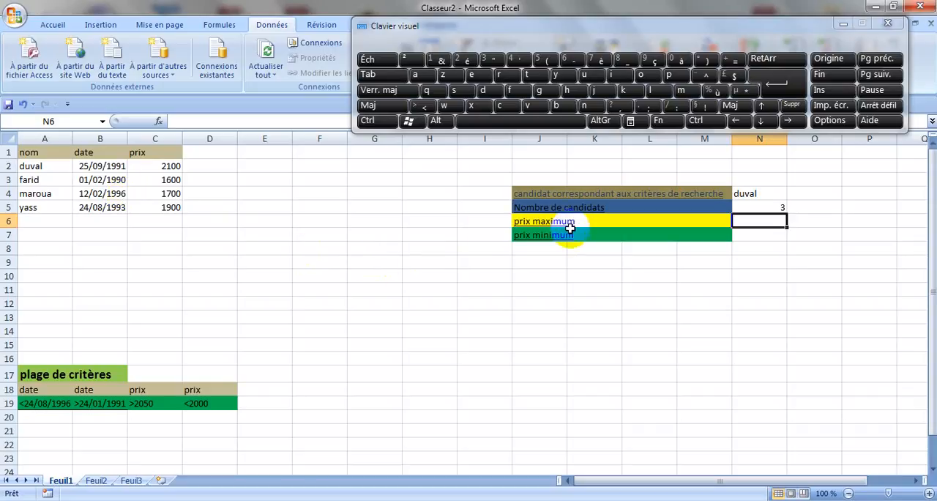
pyautogui.write('=')
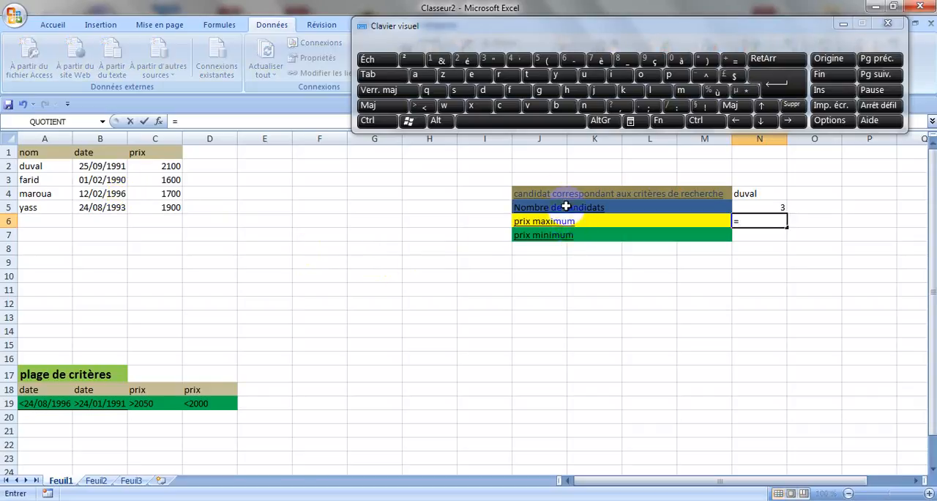
pyautogui.click(583, 105)
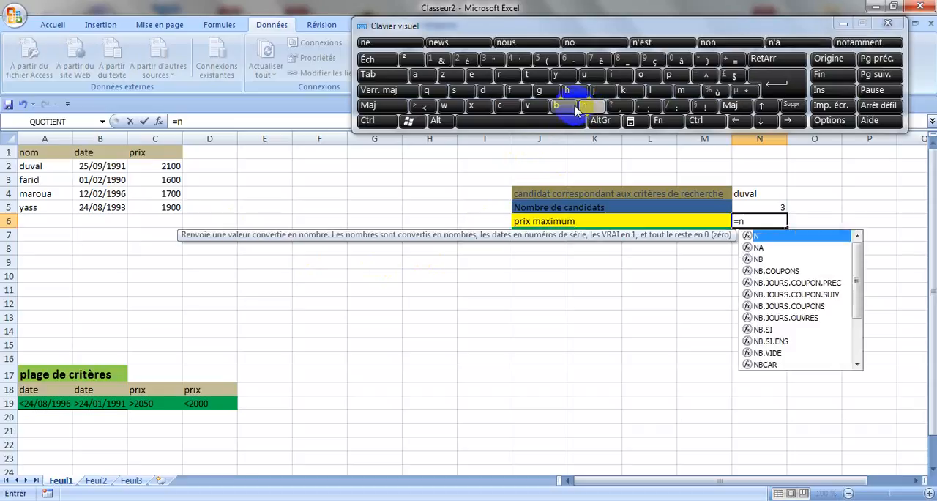
pyautogui.click(568, 105)
pyautogui.write('ma')
pyautogui.press('BackSpace')
pyautogui.press('BackSpace')
pyautogui.press('BackSpace')
pyautogui.press('BackSpace')
pyautogui.press('BackSpace')
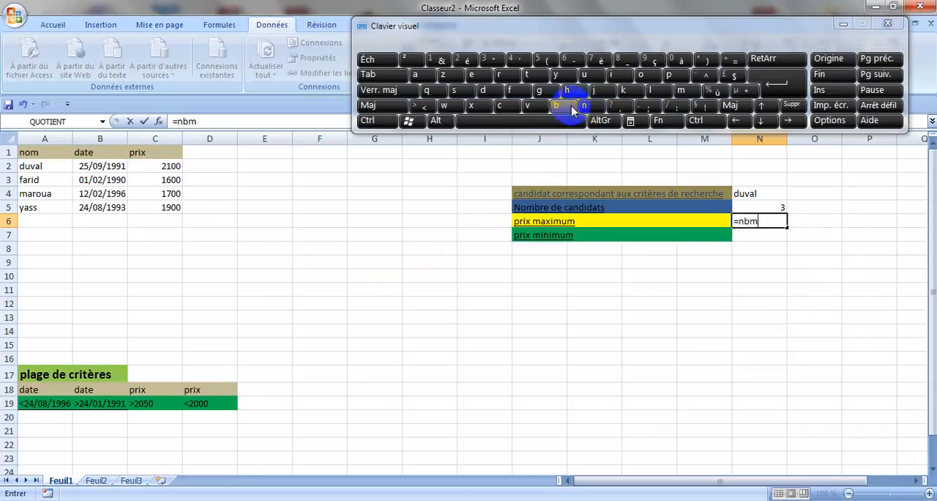
pyautogui.click(568, 105)
pyautogui.write('dma')
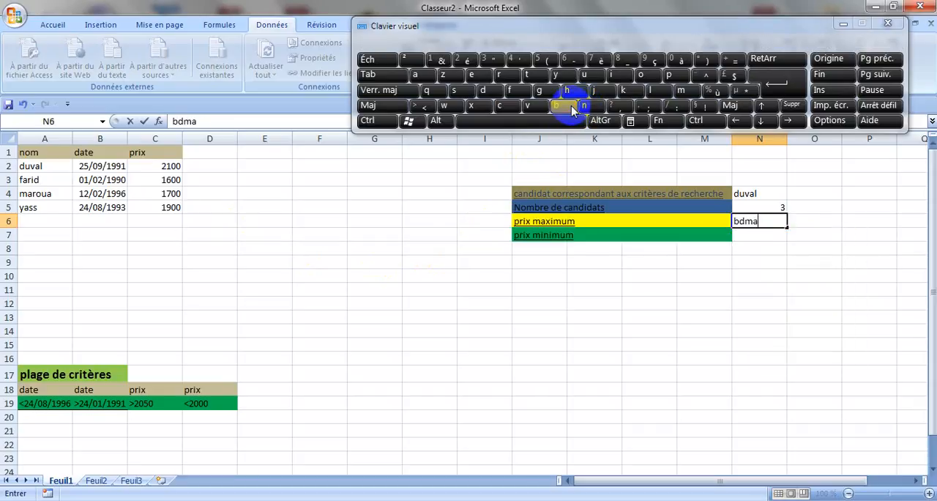
pyautogui.write('c')
pyautogui.press('BackSpace')
pyautogui.press('BackSpace')
pyautogui.press('BackSpace')
pyautogui.press('BackSpace')
pyautogui.press('BackSpace')
# - Begin a BDMAX formula in N6, beside prix maximum, with the table range A1:C5 as its database argument
pyautogui.write('=bdma')
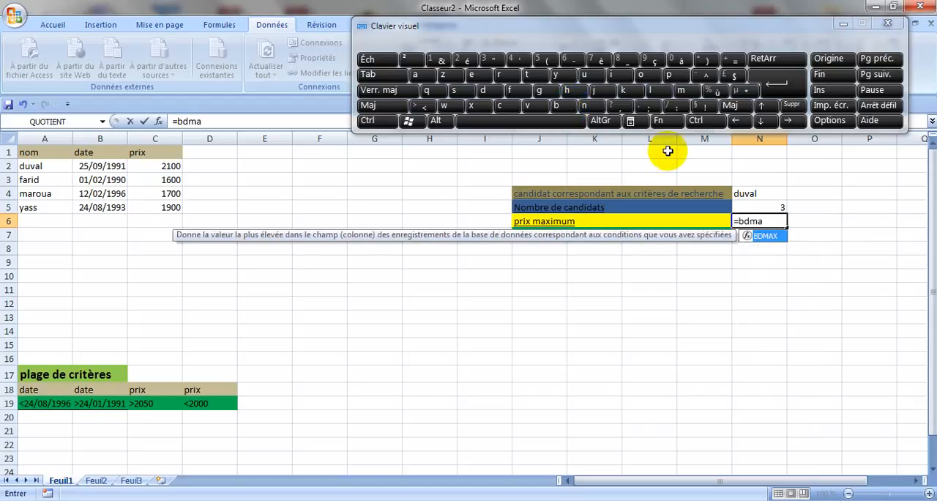
pyautogui.doubleClick(766, 239)
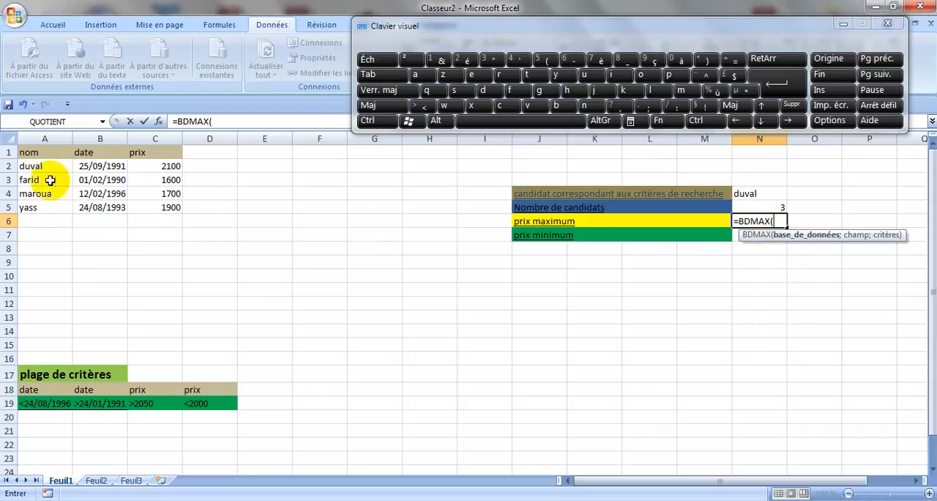
pyautogui.moveTo(34, 153); pyautogui.dragTo(145, 209)
pyautogui.click(145, 208)
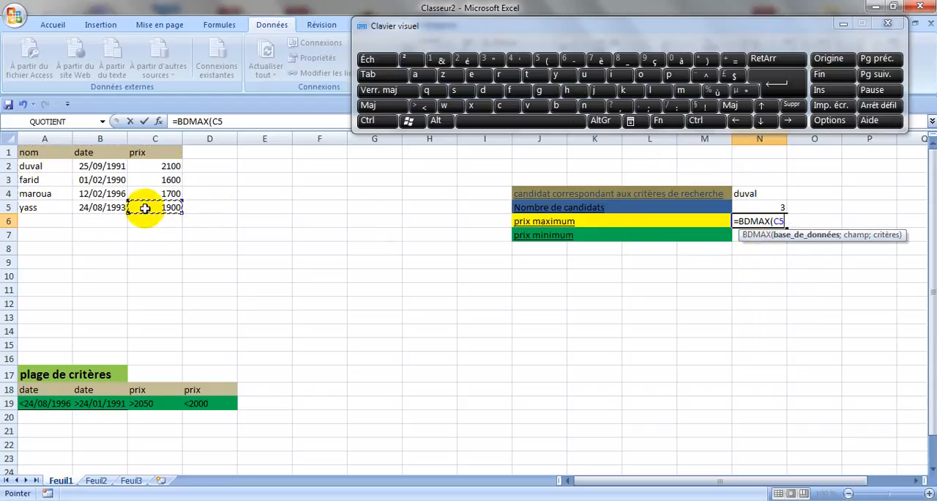
pyautogui.moveTo(30, 152); pyautogui.dragTo(154, 208)
pyautogui.click(154, 207)
pyautogui.moveTo(67, 152); pyautogui.dragTo(153, 206)
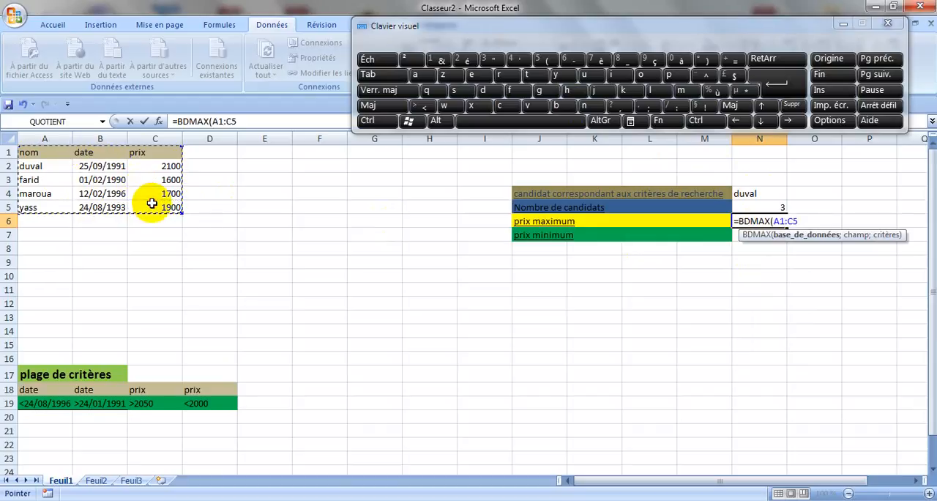
# - Complete the BDMAX formula in N6 with C1 as the field and D18:D19 as the criteria
pyautogui.write(';')
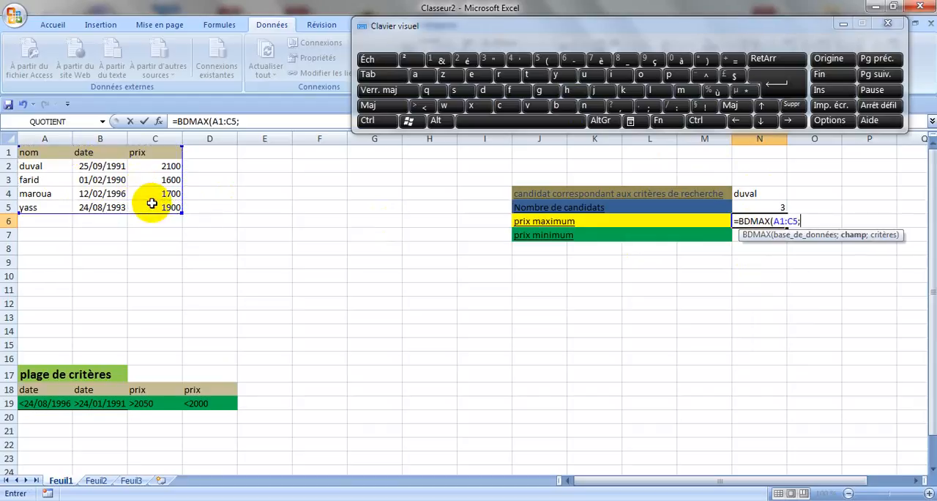
pyautogui.click(135, 156)
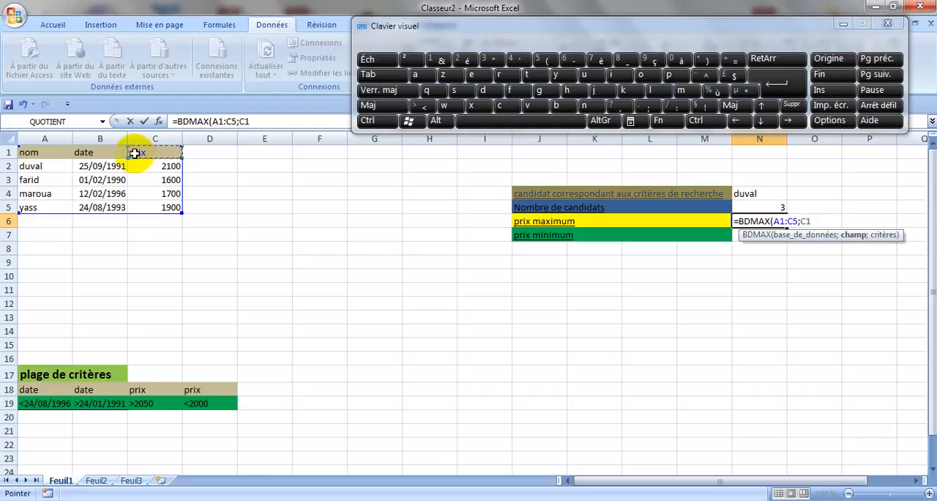
pyautogui.write(';')
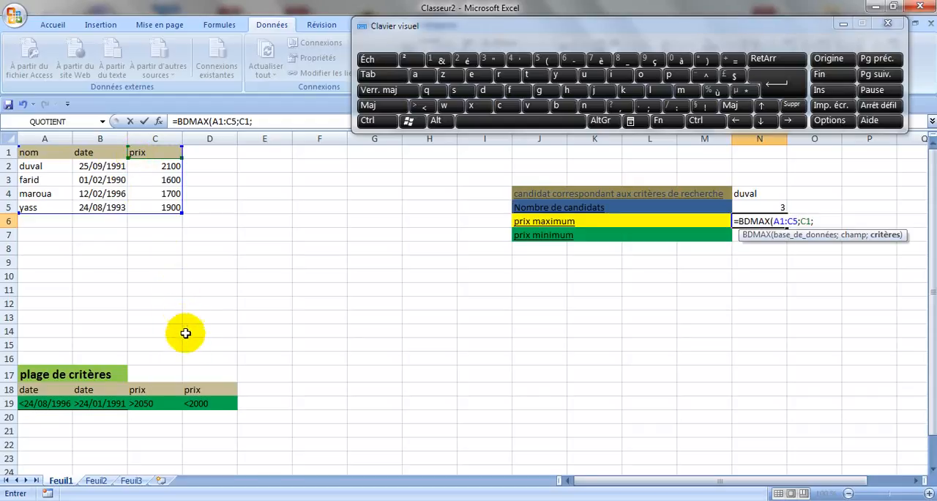
pyautogui.click(201, 390)
pyautogui.moveTo(202, 390); pyautogui.dragTo(201, 407)
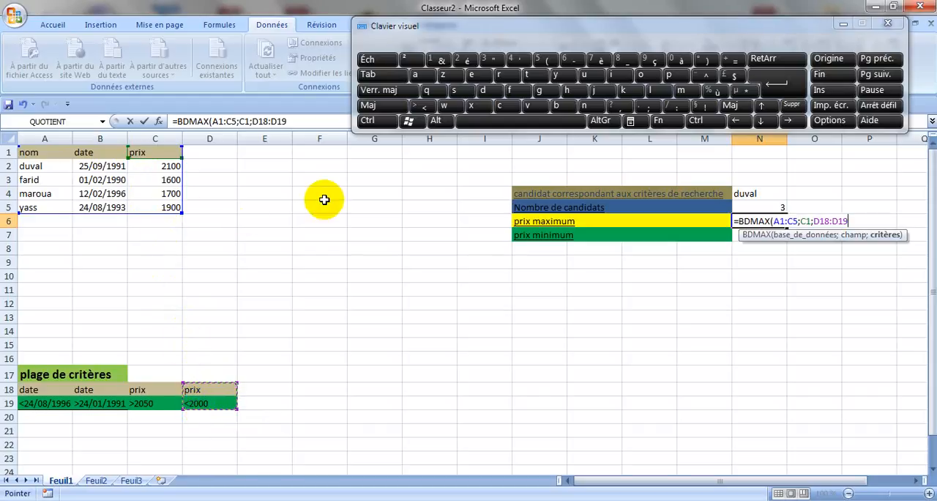
pyautogui.write(')')
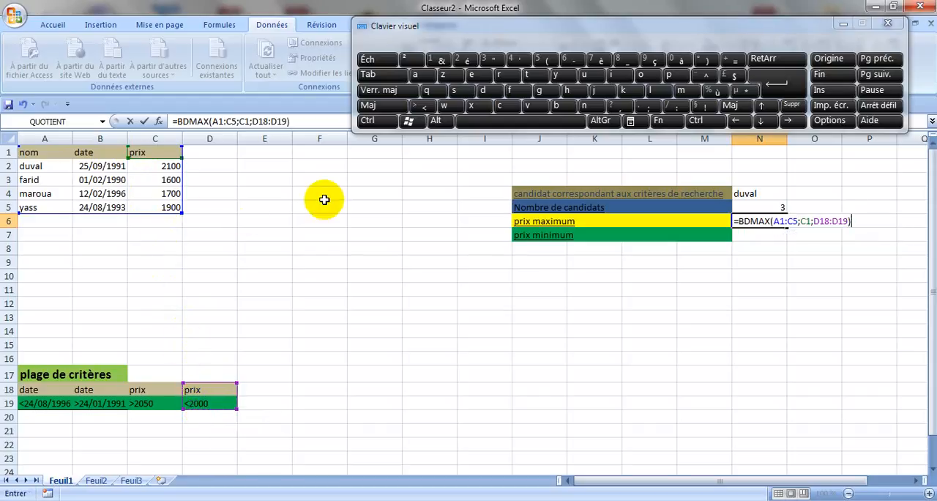
pyautogui.press('Return')
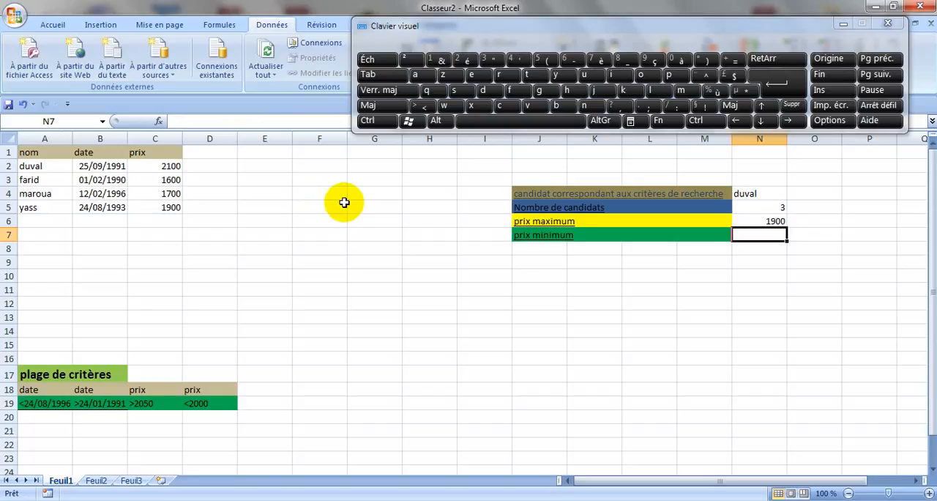
# - Begin a BDMIN formula in N7, beside prix minimum, with the table range A1:C5 as its database argument
pyautogui.write('=')
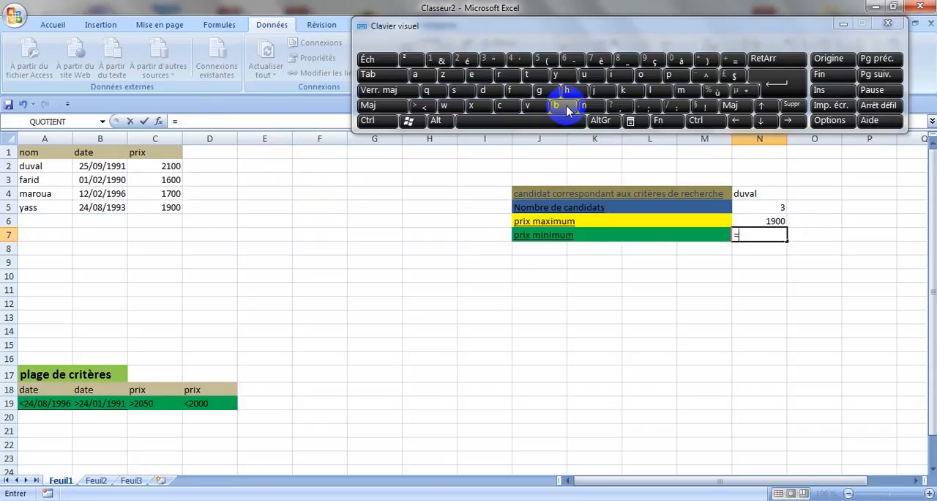
pyautogui.write('bdmi')
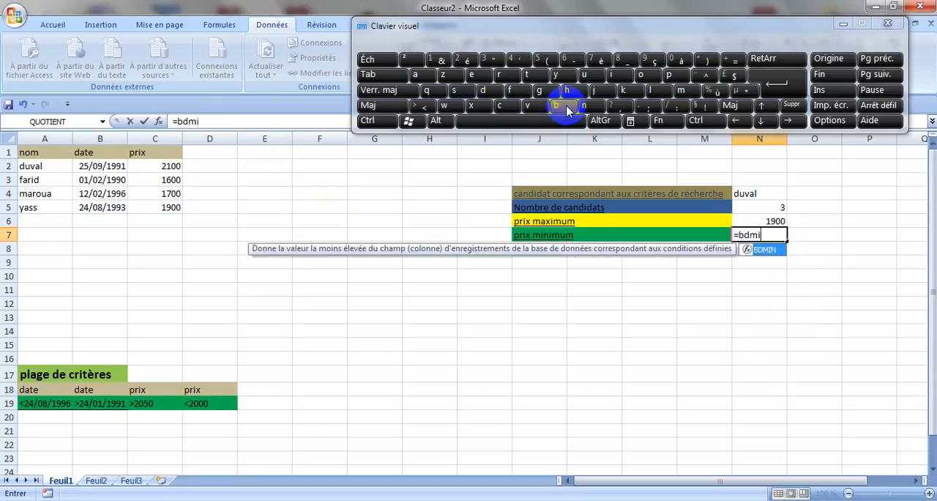
pyautogui.click(584, 105)
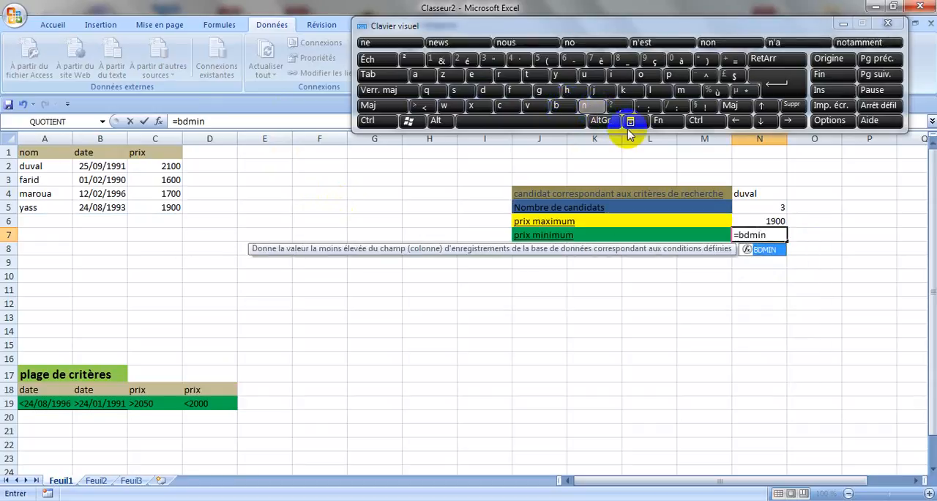
pyautogui.write('(')
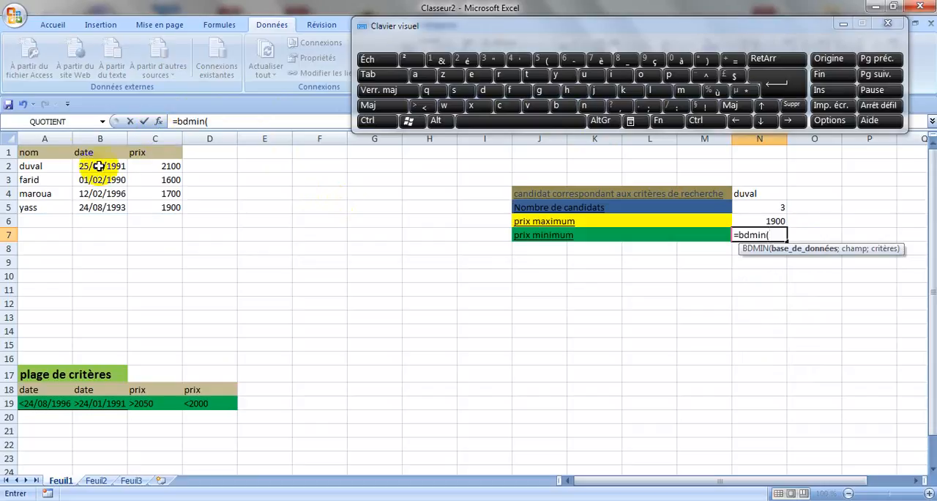
pyautogui.click(42, 153)
pyautogui.moveTo(41, 153); pyautogui.dragTo(142, 206)
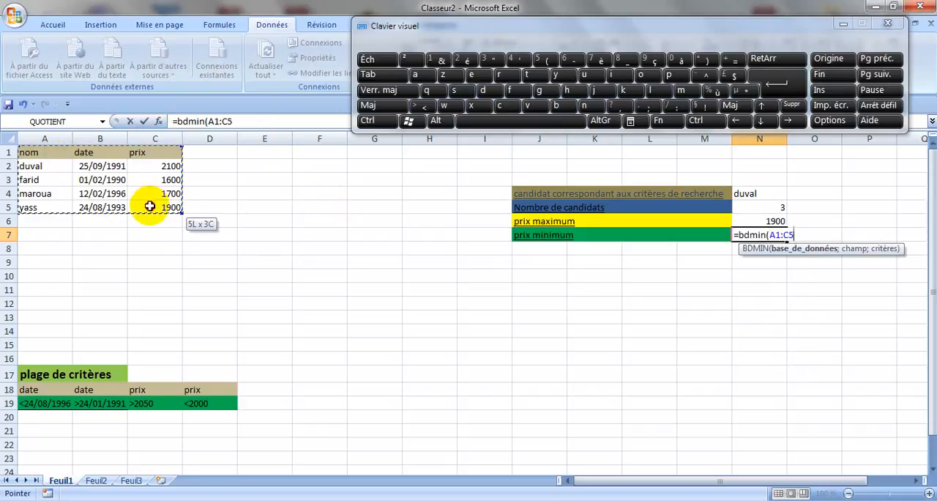
pyautogui.click(149, 207)
pyautogui.moveTo(42, 152); pyautogui.dragTo(167, 209)
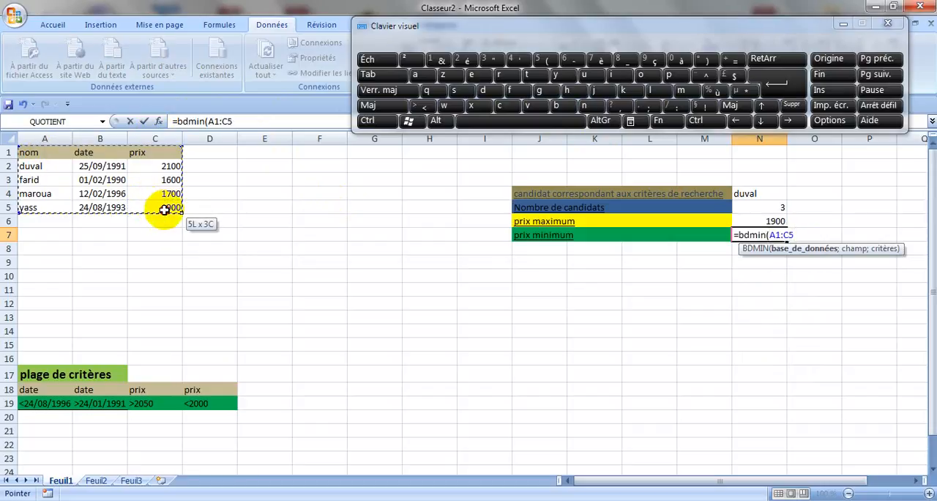
# - Complete the BDMIN formula in N7 with C1 as the field and D18:D19 as the criteria
pyautogui.write(';')
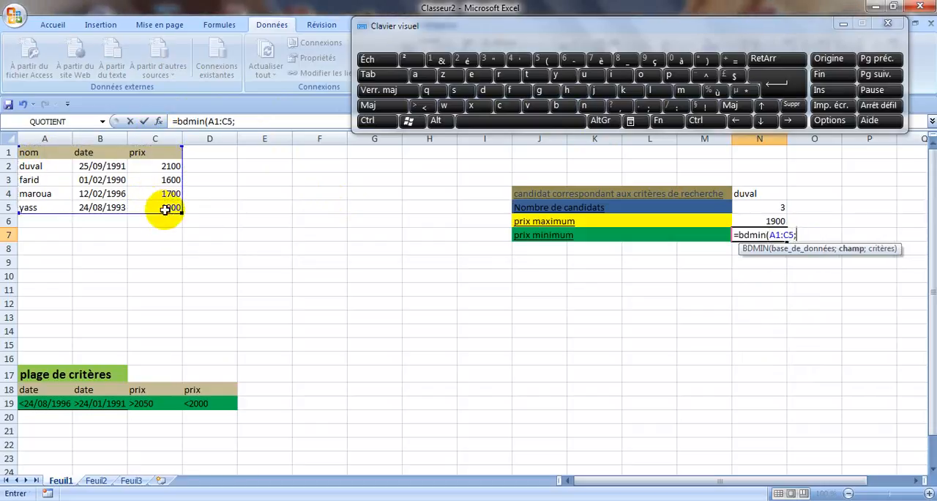
pyautogui.click(154, 152)
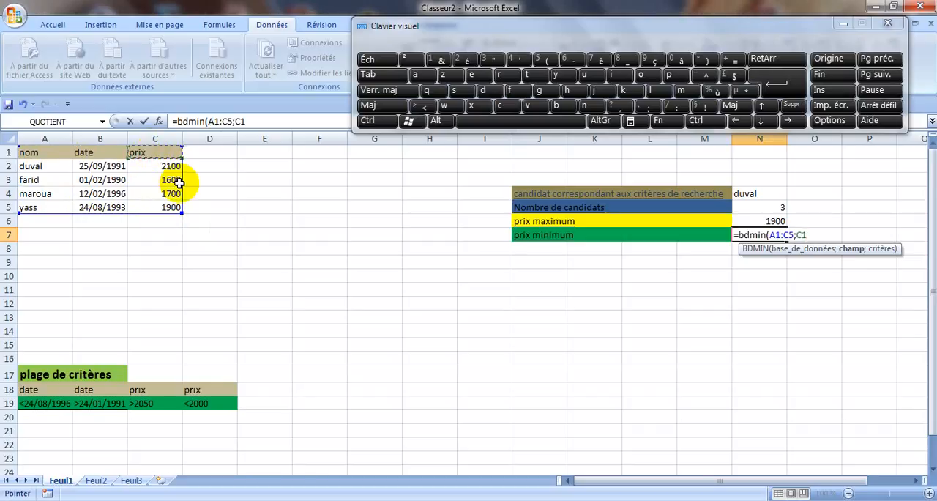
pyautogui.write(';')
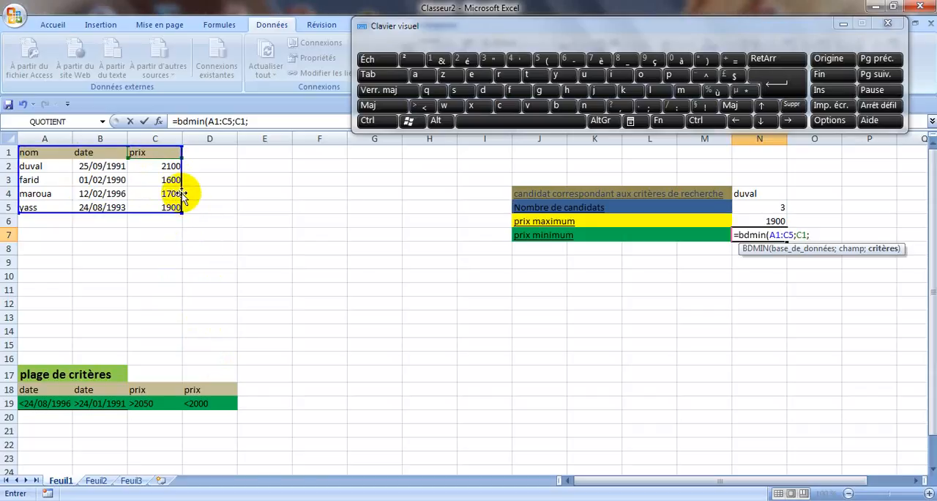
pyautogui.moveTo(194, 387); pyautogui.dragTo(202, 414)
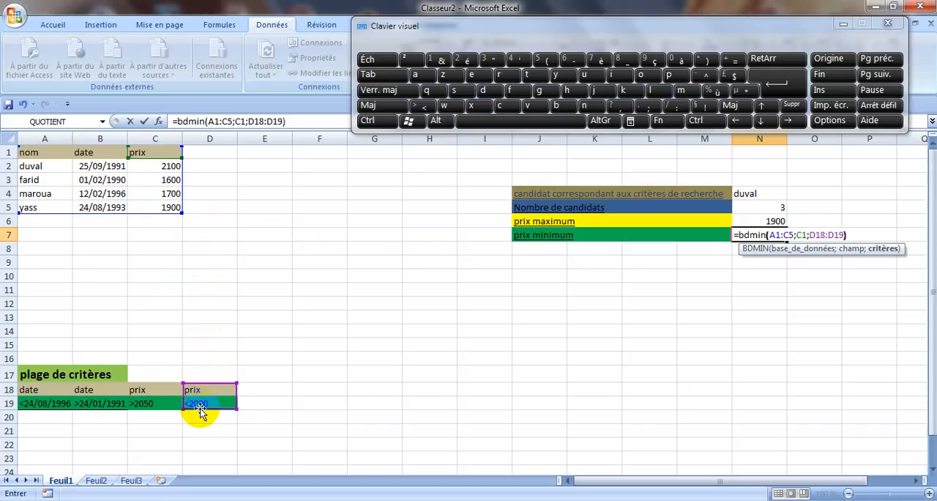
pyautogui.write(')')
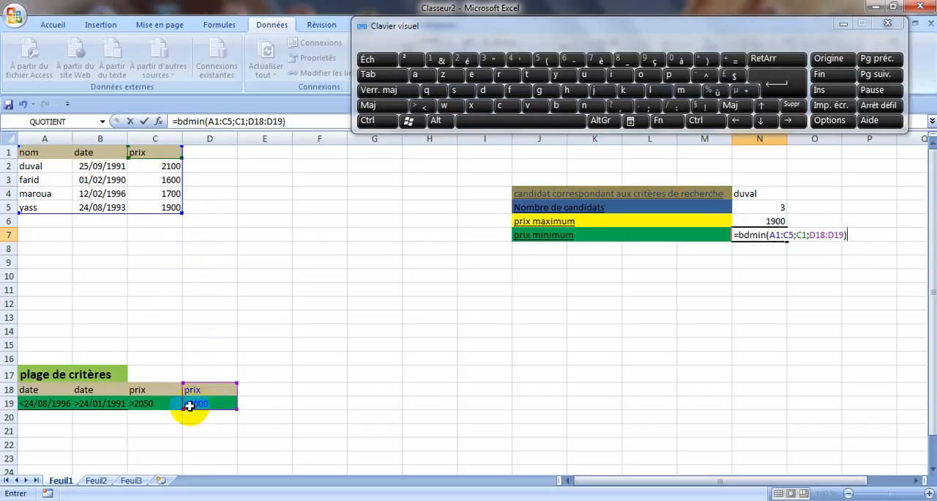
pyautogui.press('Return')
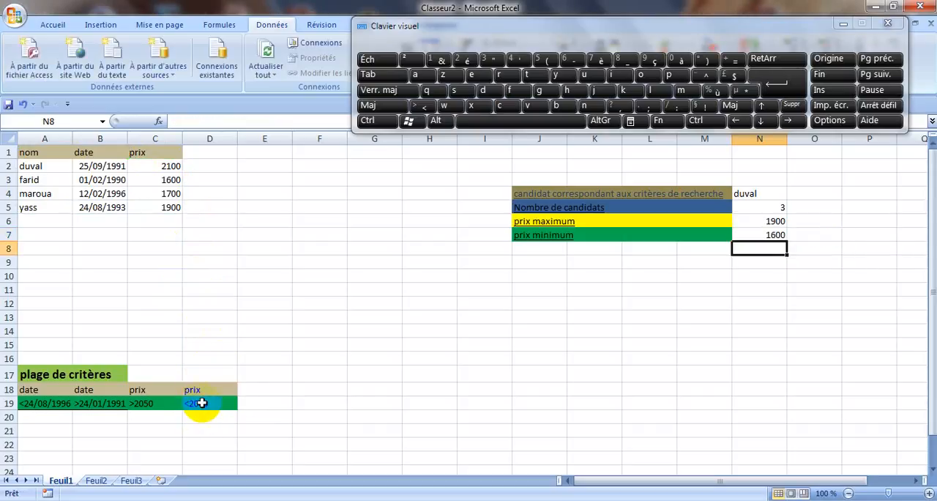